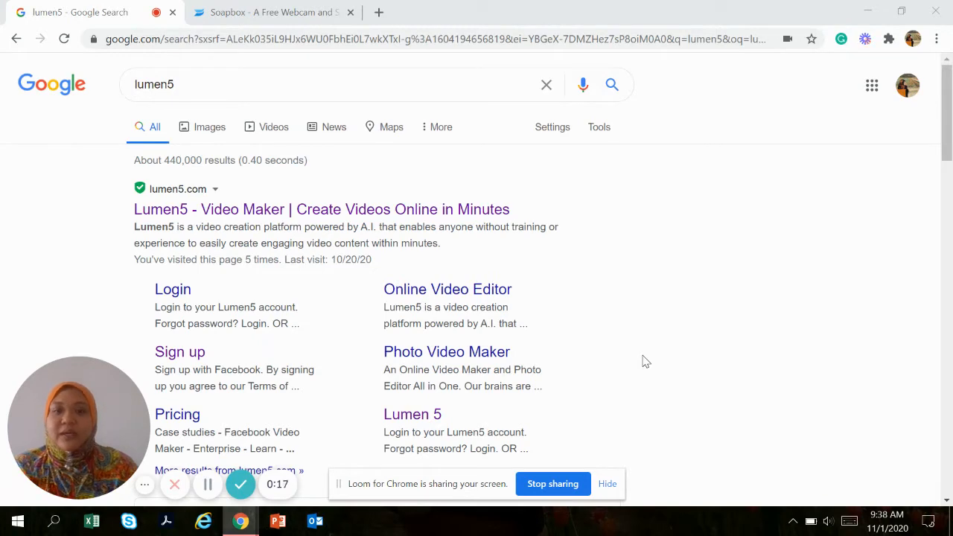
Step: Open the Lumen5 website from the search results and start a new video from the dashboard
scroll(645, 362, "down", 1)
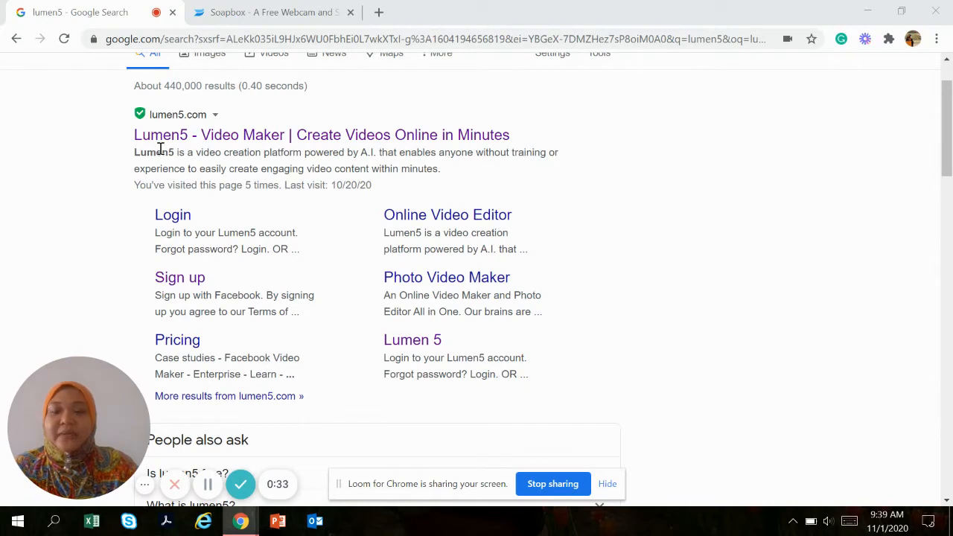
left_click(247, 141)
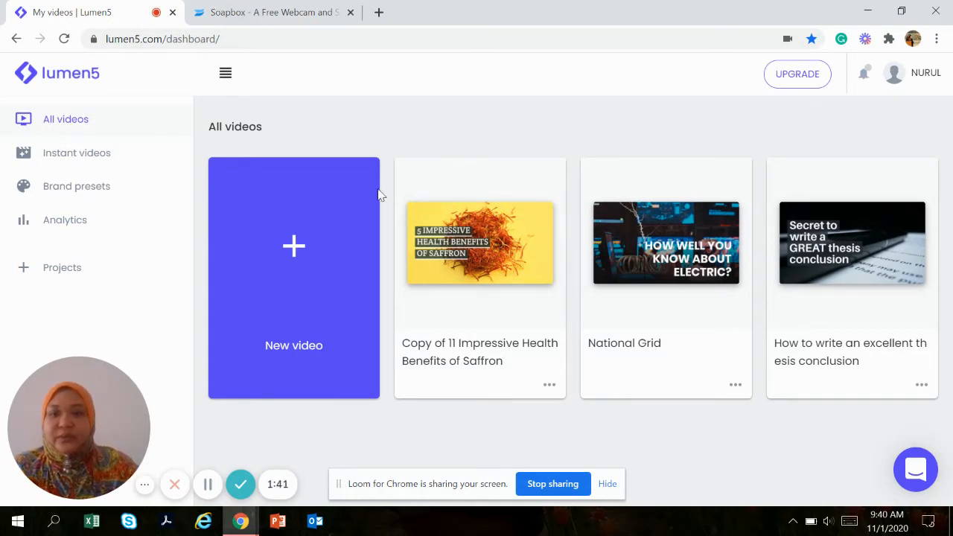
left_click(291, 351)
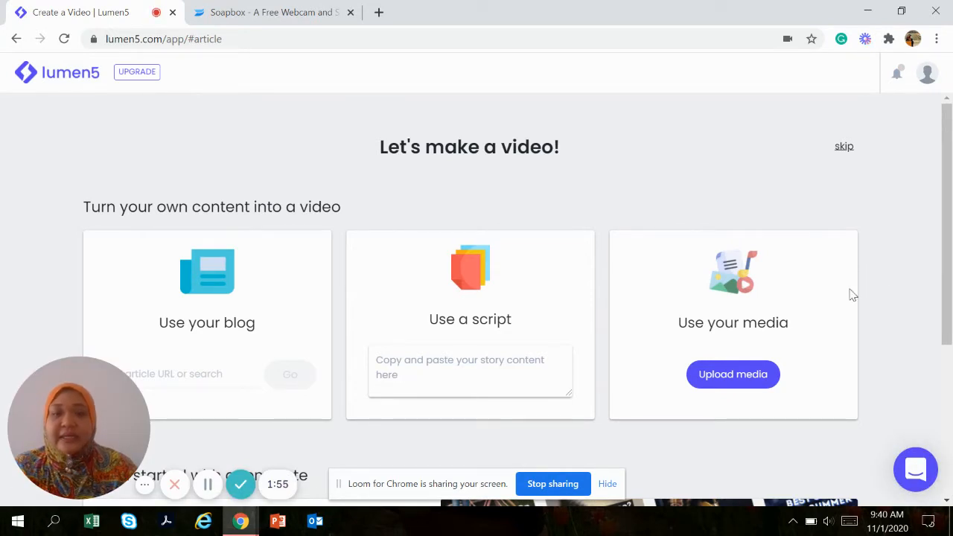
Step: Look through the blog, script, media and template options for starting a video
scroll(901, 309, "down", 1)
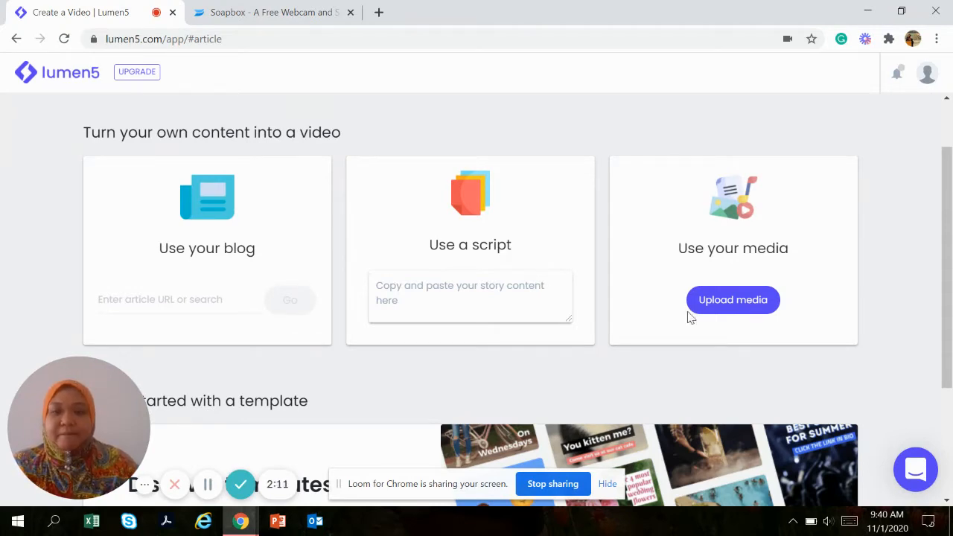
scroll(620, 308, "down", 1)
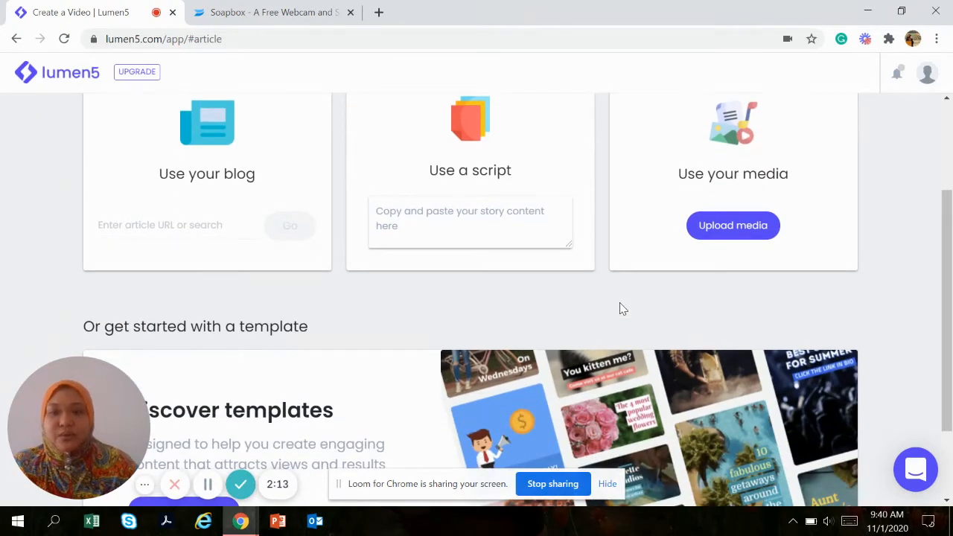
scroll(620, 303, "down", 2)
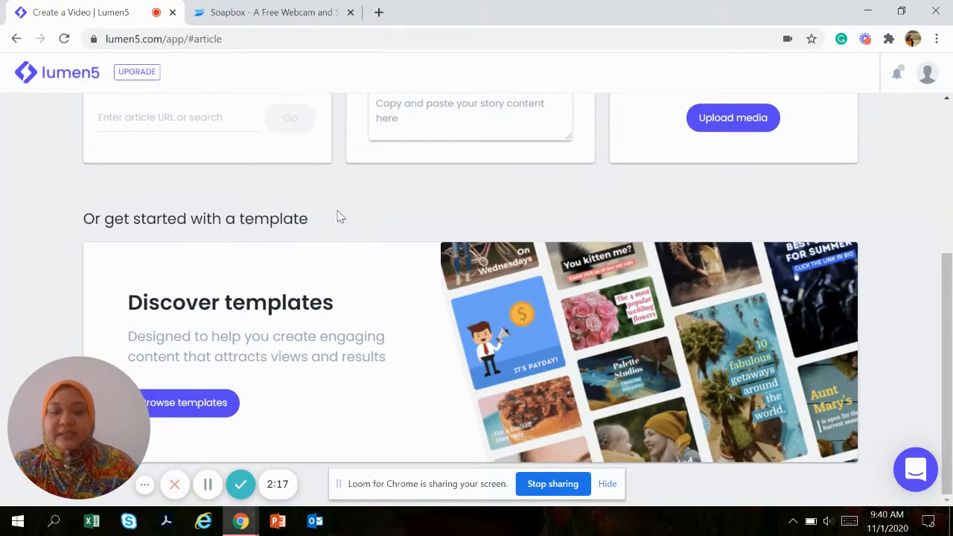
scroll(386, 305, "up", 3)
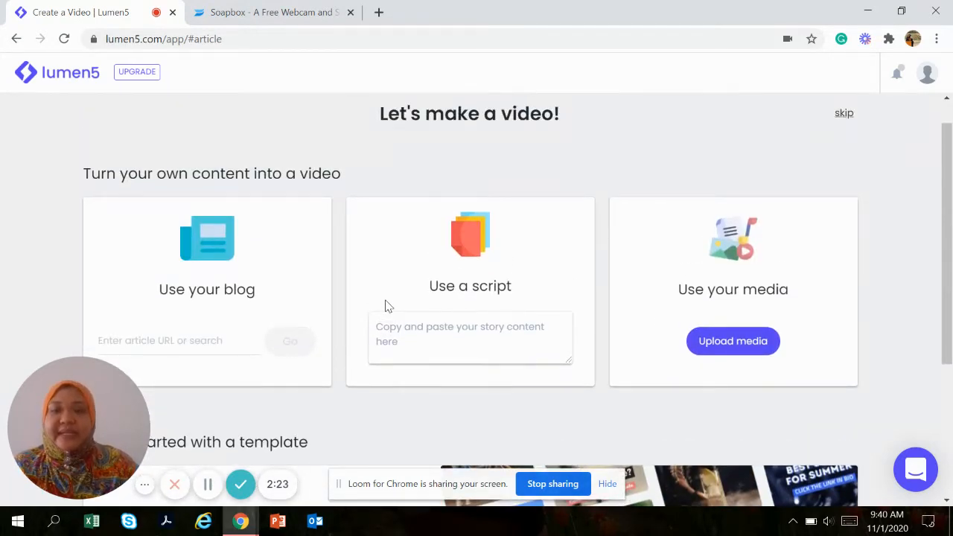
scroll(386, 305, "down", 1)
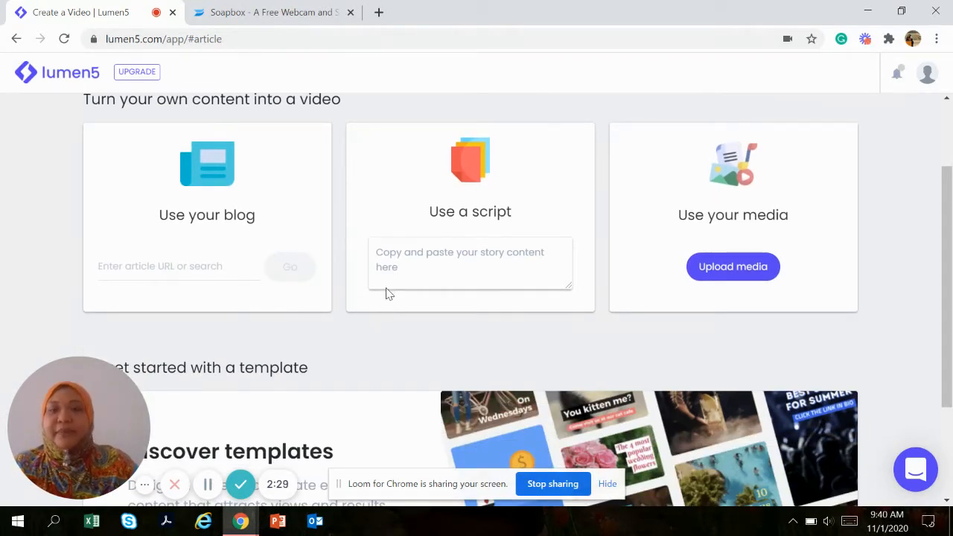
Step: Search Google for "saffron" in a new browser tab
left_click(379, 13)
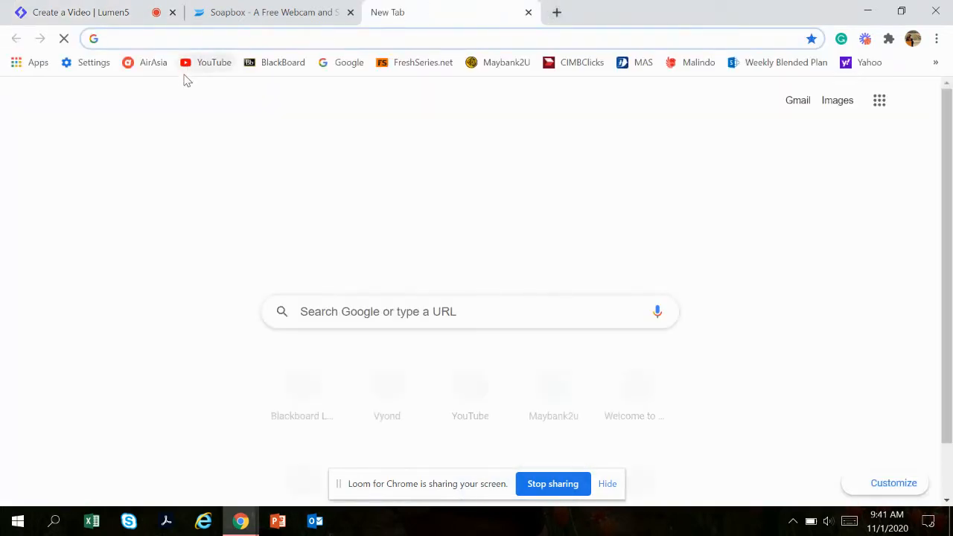
left_click(339, 64)
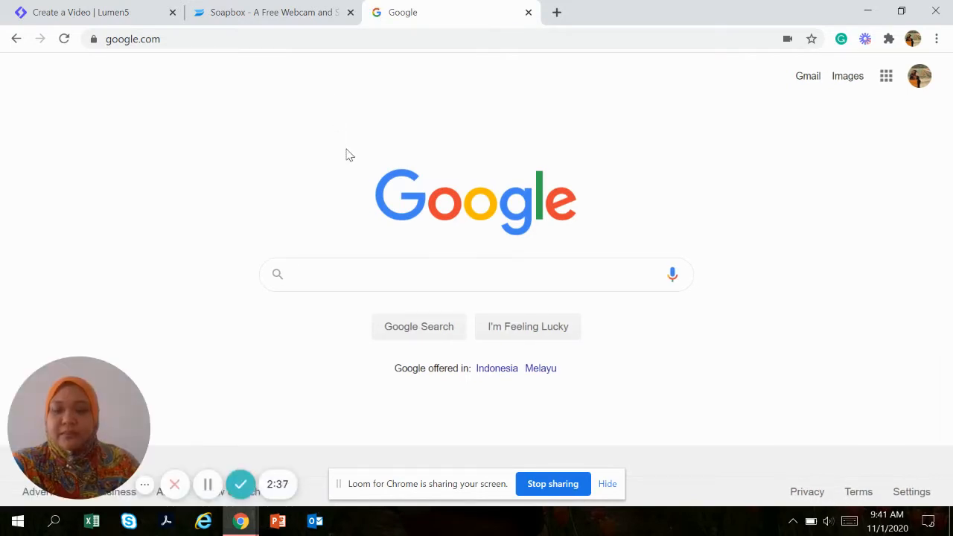
type("saffron")
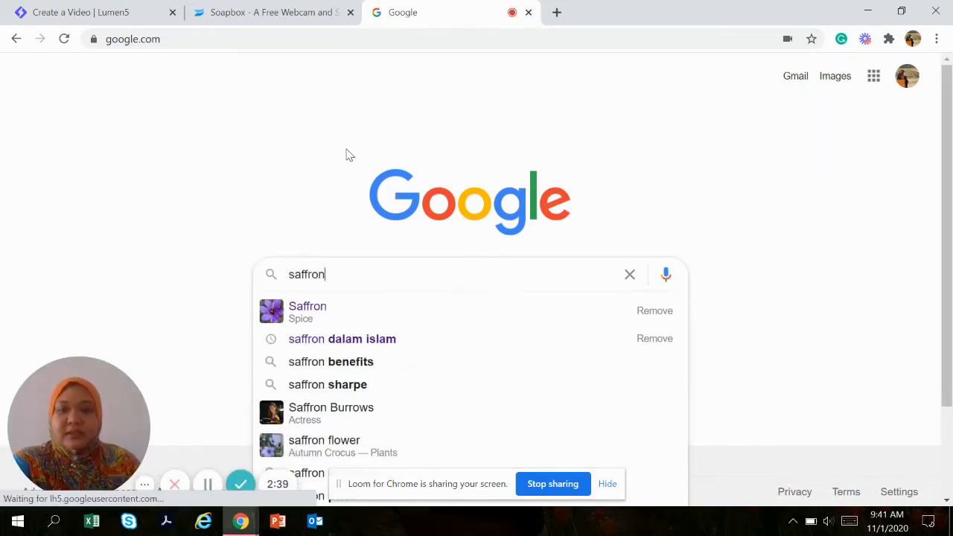
left_click(375, 315)
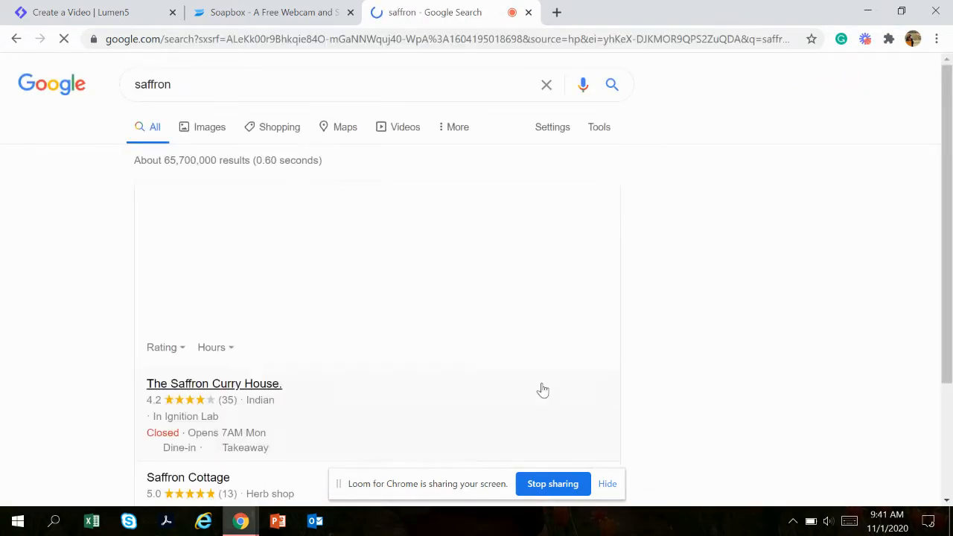
Step: Find and open the bonappetit.com article "What Is Saffron, The World's Most Legendary Spice?" among the results
scroll(612, 314, "down", 15)
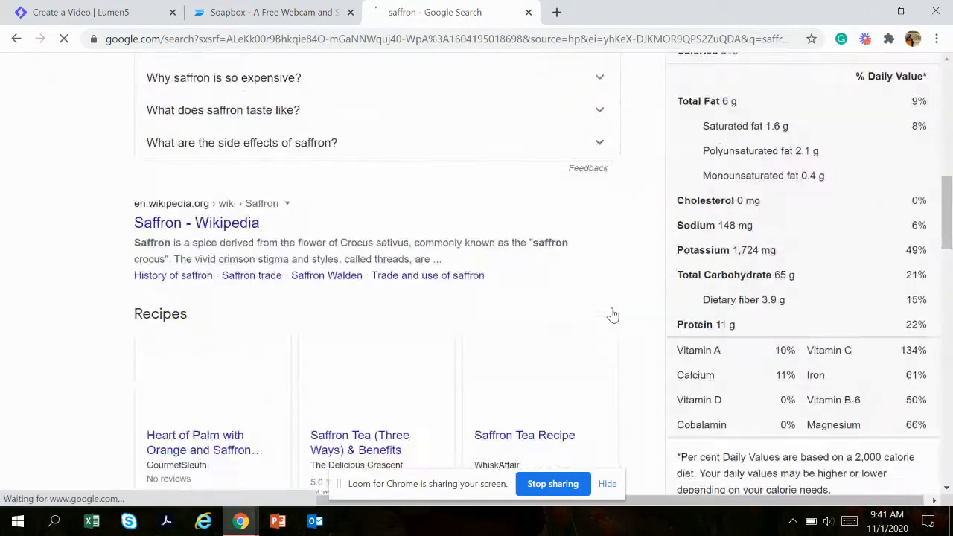
scroll(612, 314, "down", 8)
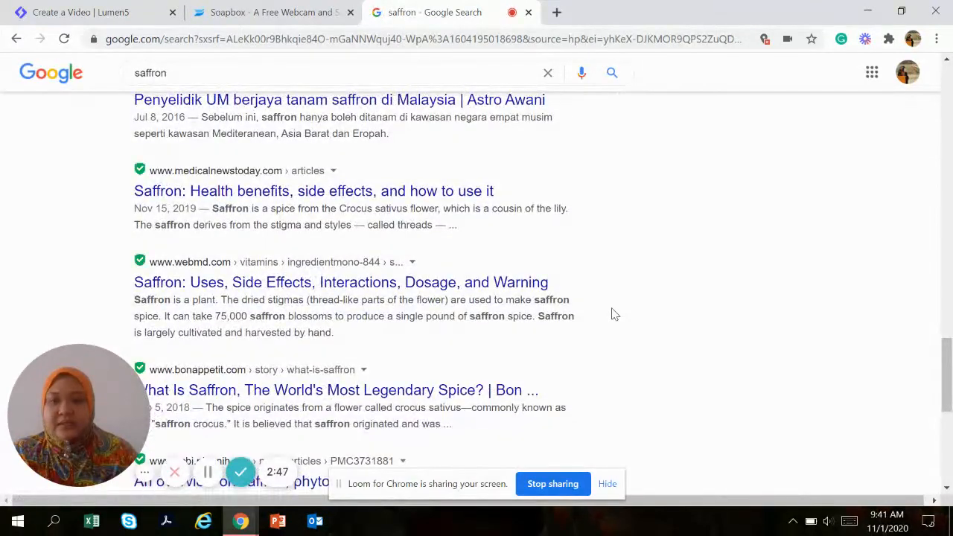
scroll(612, 314, "down", 1)
right_click(398, 322)
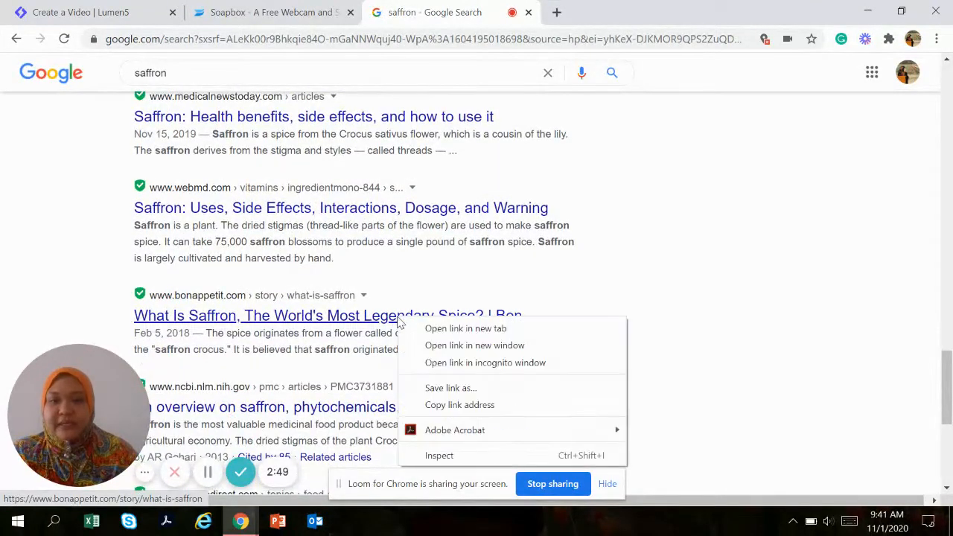
left_click(398, 321)
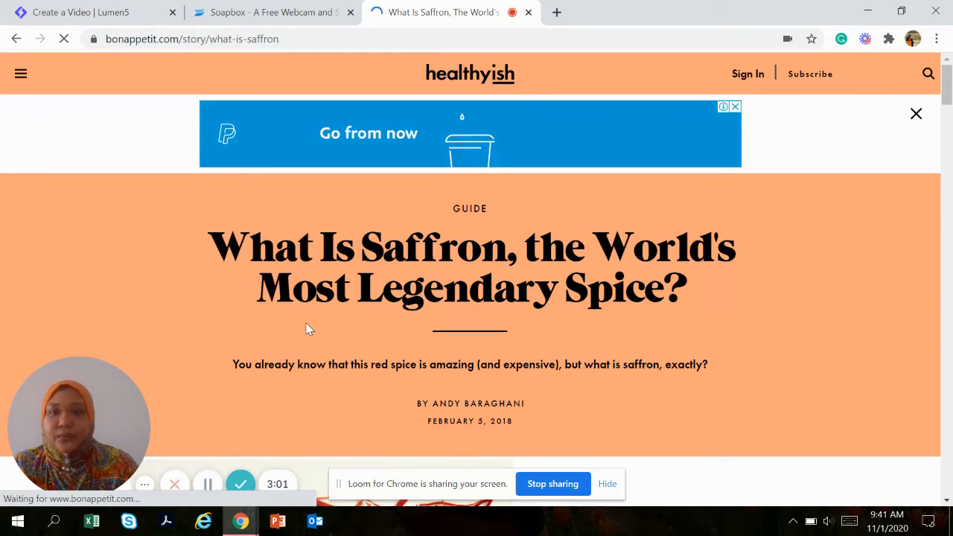
Step: Copy the saffron article's web address and submit it in Lumen5 as the blog source for the video
left_click(184, 40)
right_click(184, 39)
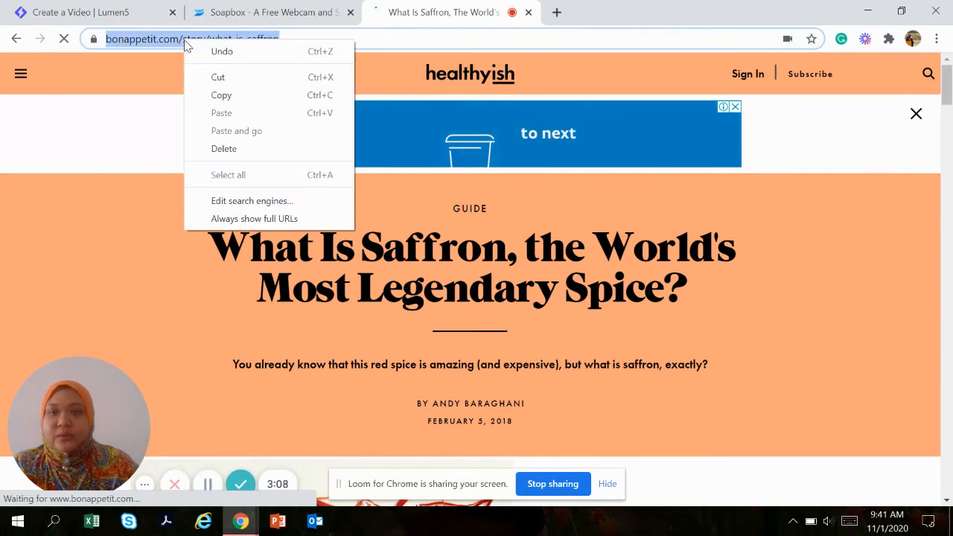
left_click(224, 94)
left_click(128, 9)
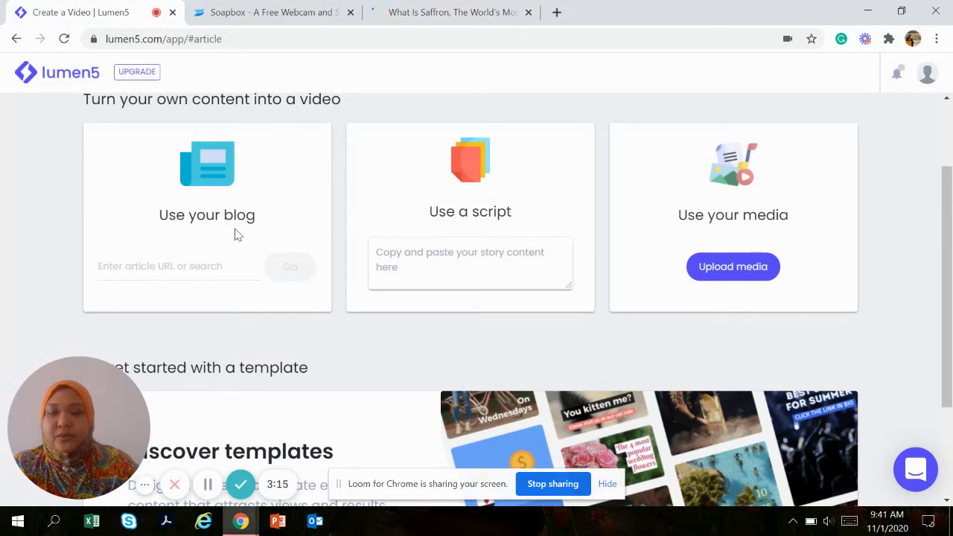
left_click(169, 266)
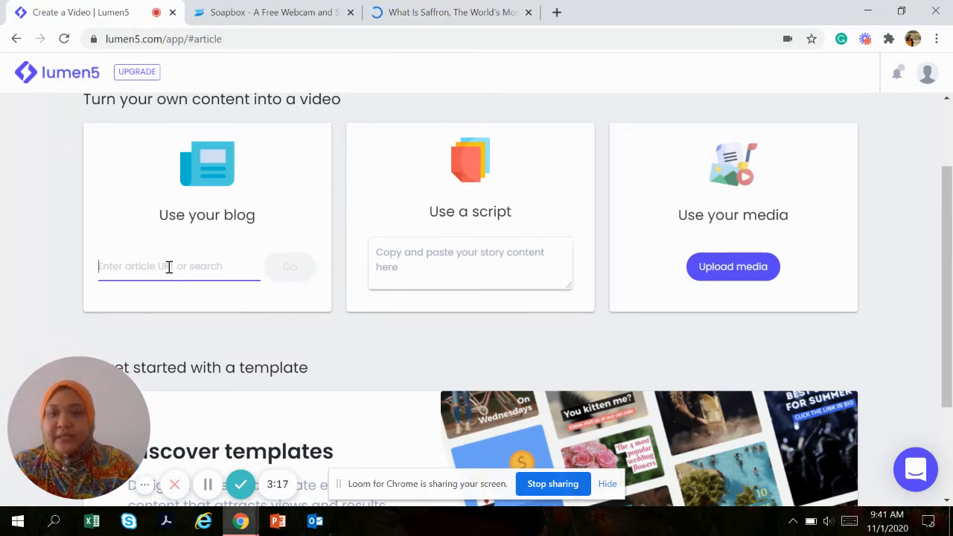
right_click(169, 267)
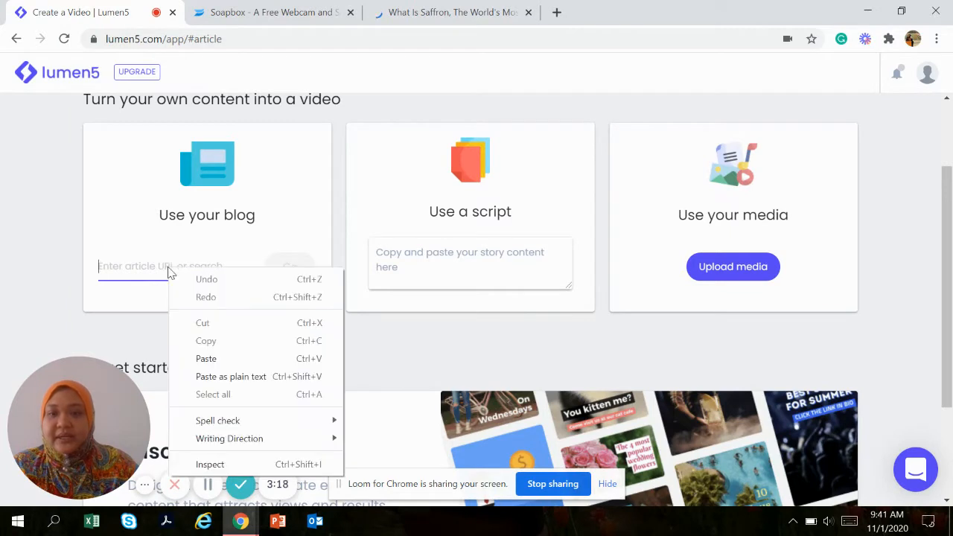
left_click(206, 356)
left_click(290, 274)
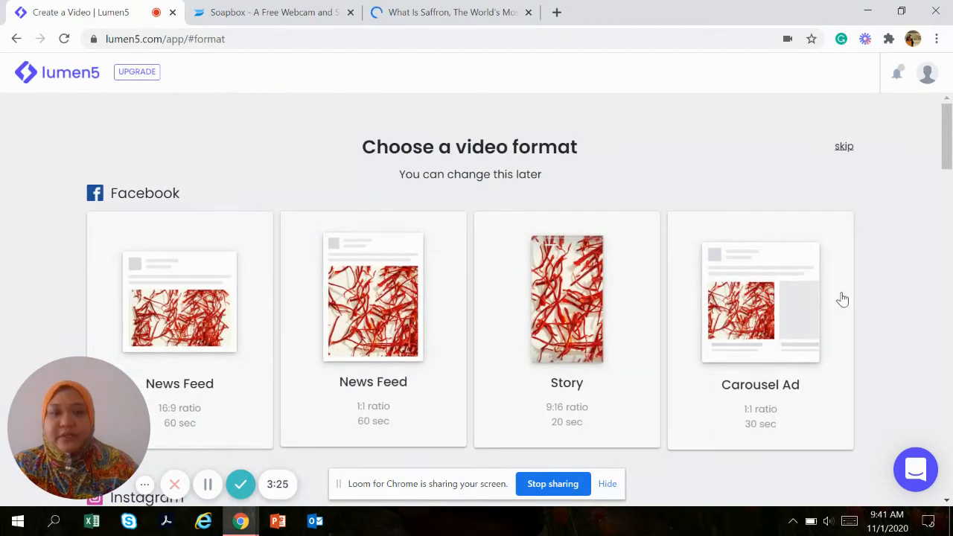
Step: Choose the Landscape video format with 16:9 ratio and 180 sec length
scroll(842, 298, "down", 1)
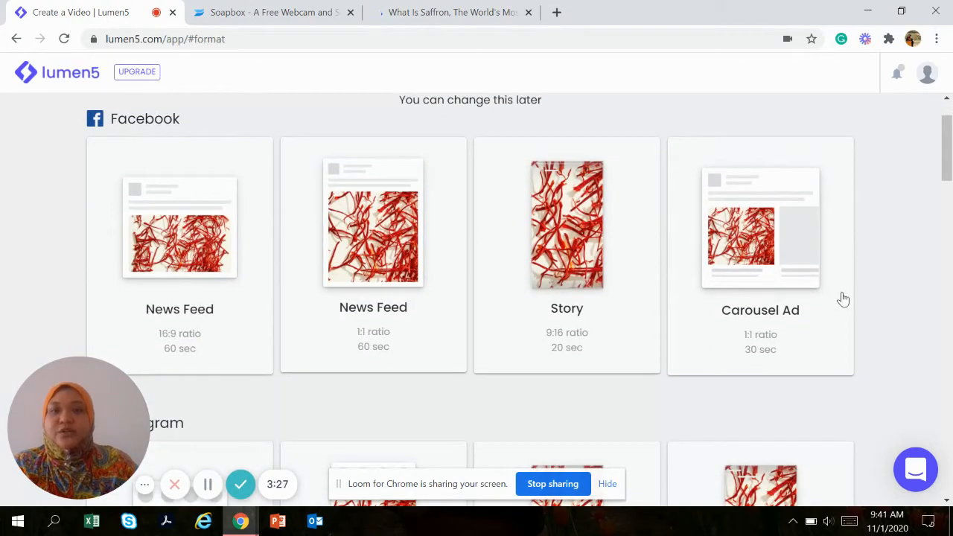
scroll(843, 299, "up", 1)
scroll(842, 298, "down", 1)
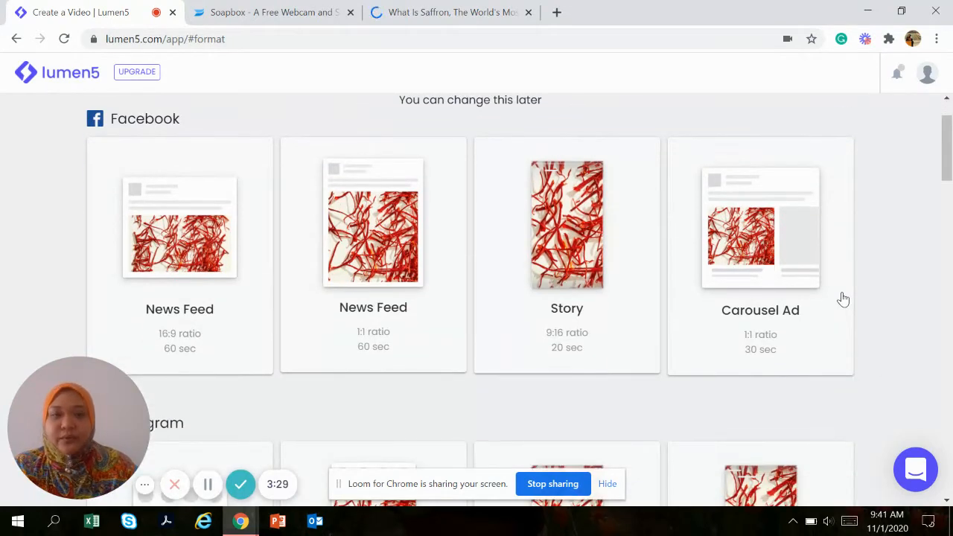
scroll(842, 299, "down", 8)
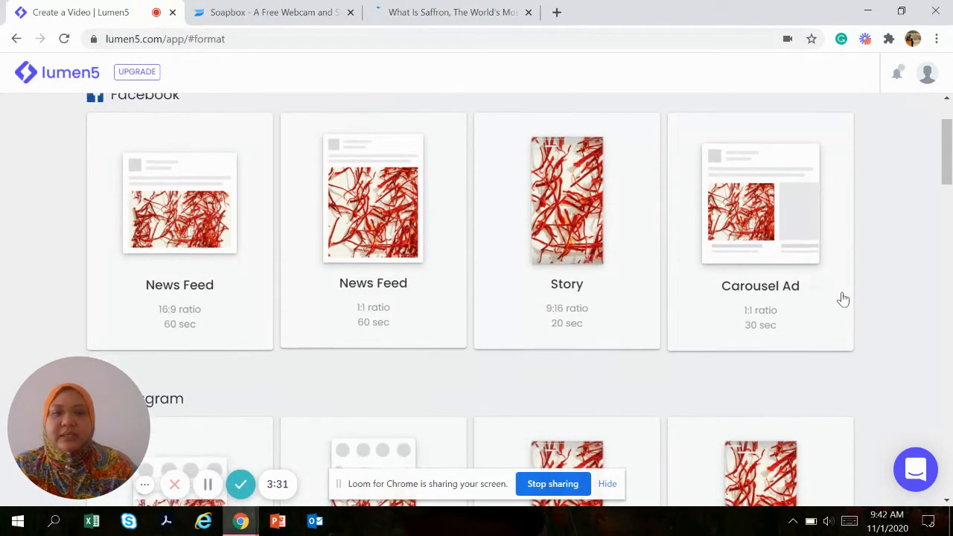
scroll(843, 298, "down", 8)
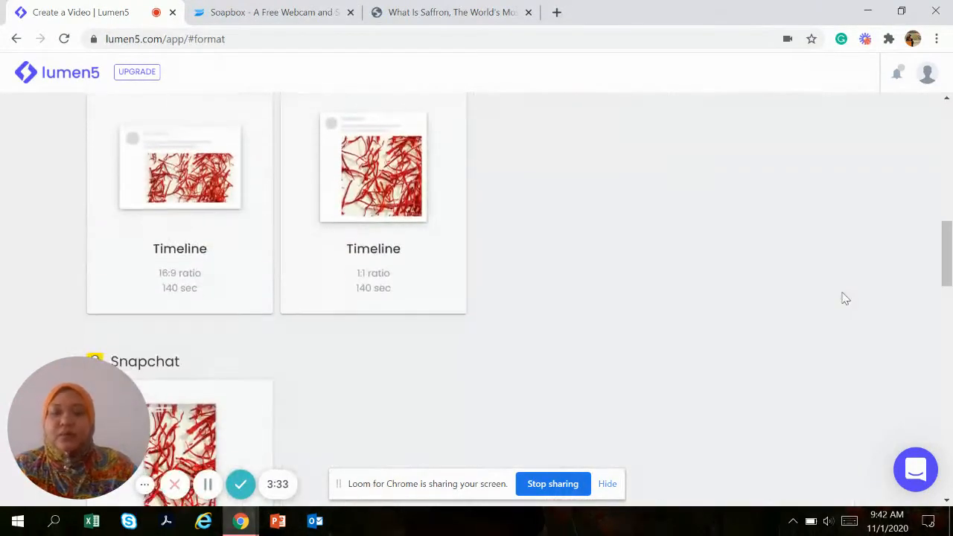
scroll(844, 299, "down", 1)
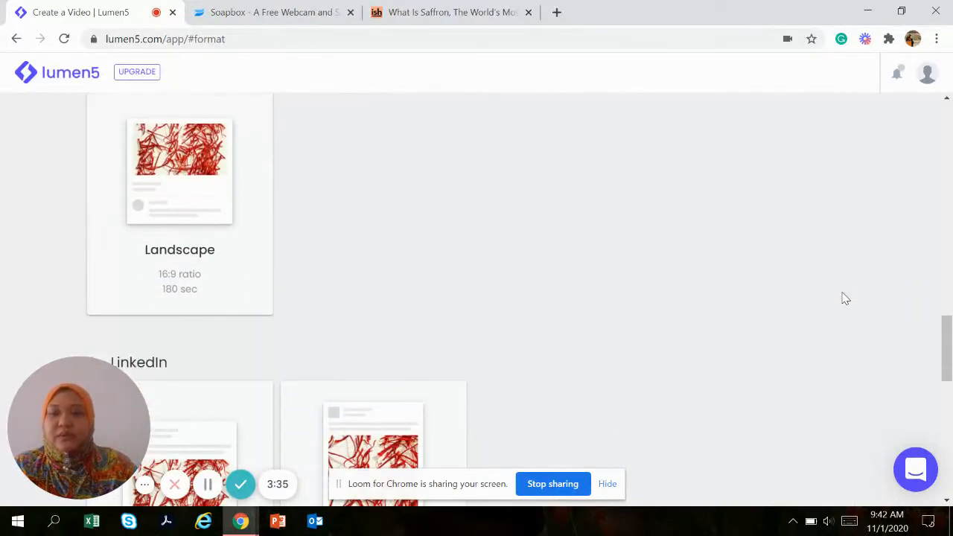
left_click(184, 261)
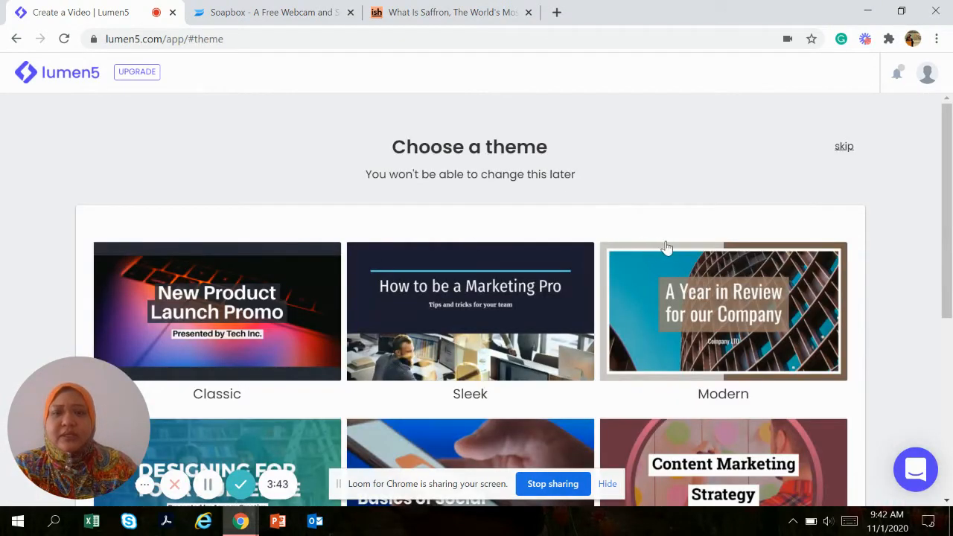
Step: Preview the available themes and choose the Focus theme for the video
scroll(871, 294, "down", 2)
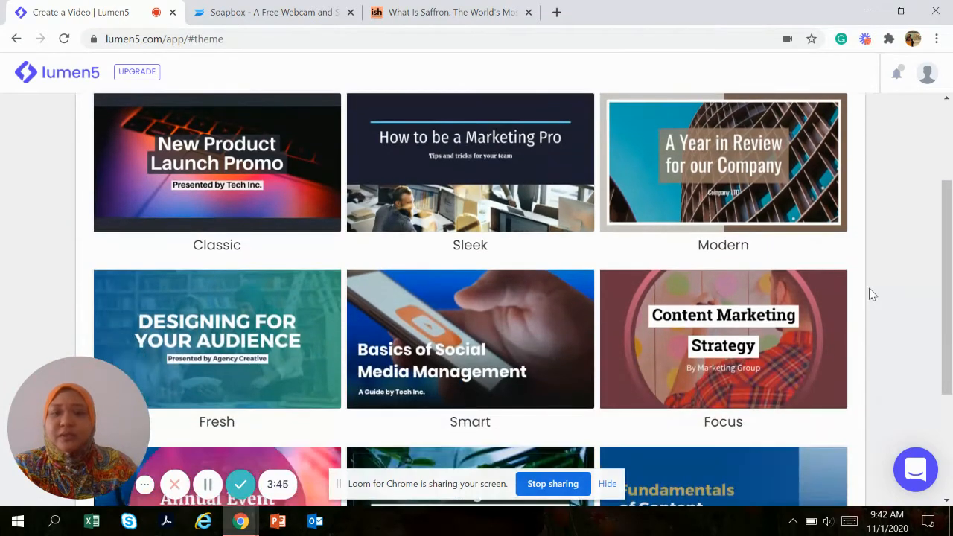
scroll(871, 294, "down", 2)
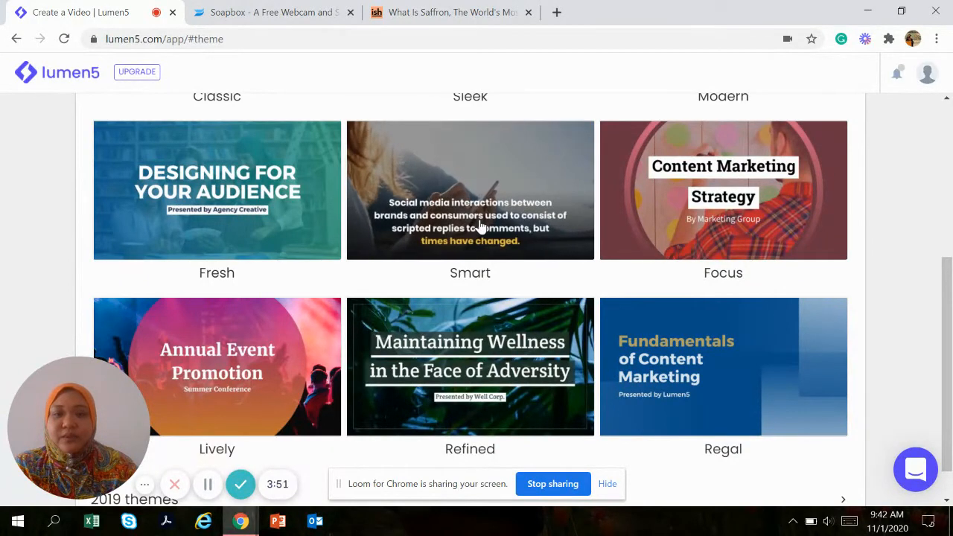
mouse_move(730, 225)
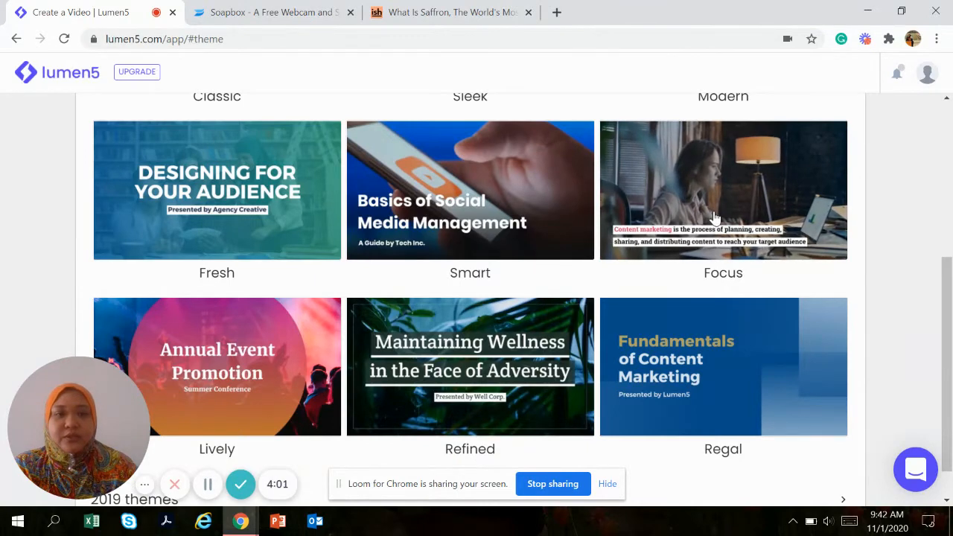
left_click(715, 216)
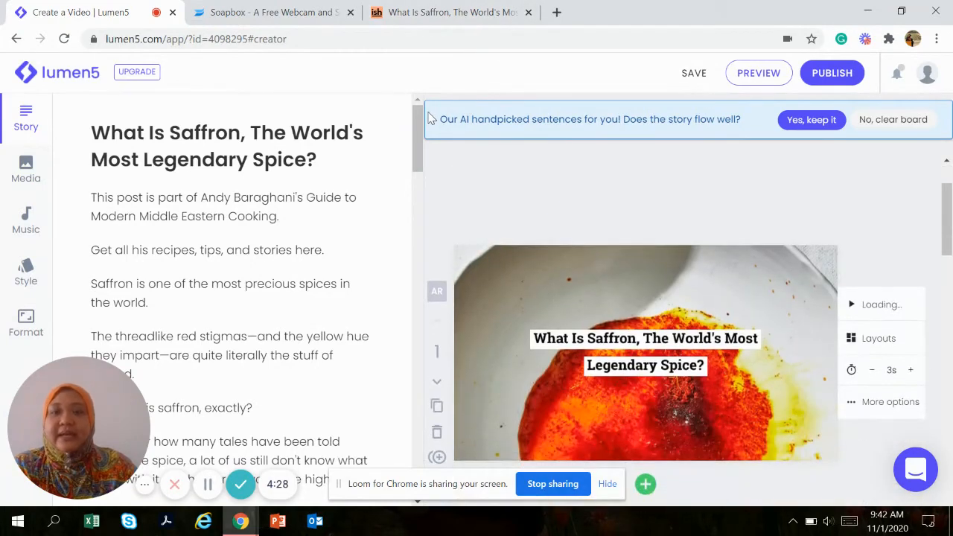
Step: Compare the original saffron article with the story text imported into the Lumen5 editor
left_click(431, 12)
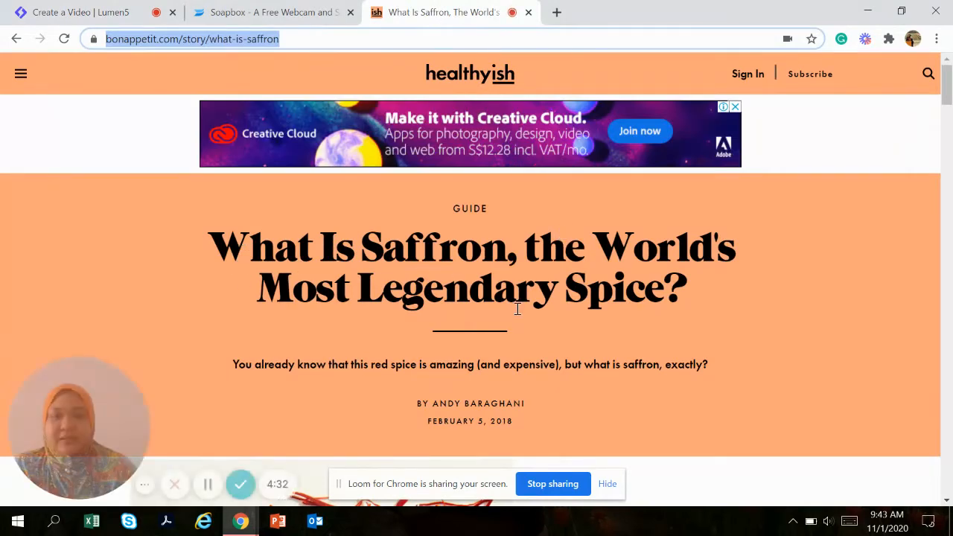
scroll(521, 308, "down", 3)
scroll(421, 170, "down", 10)
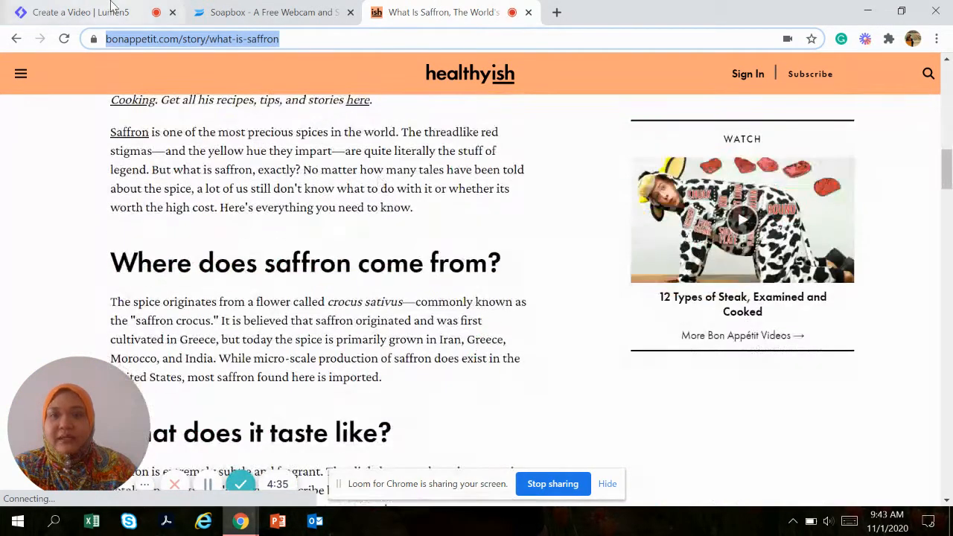
left_click(111, 6)
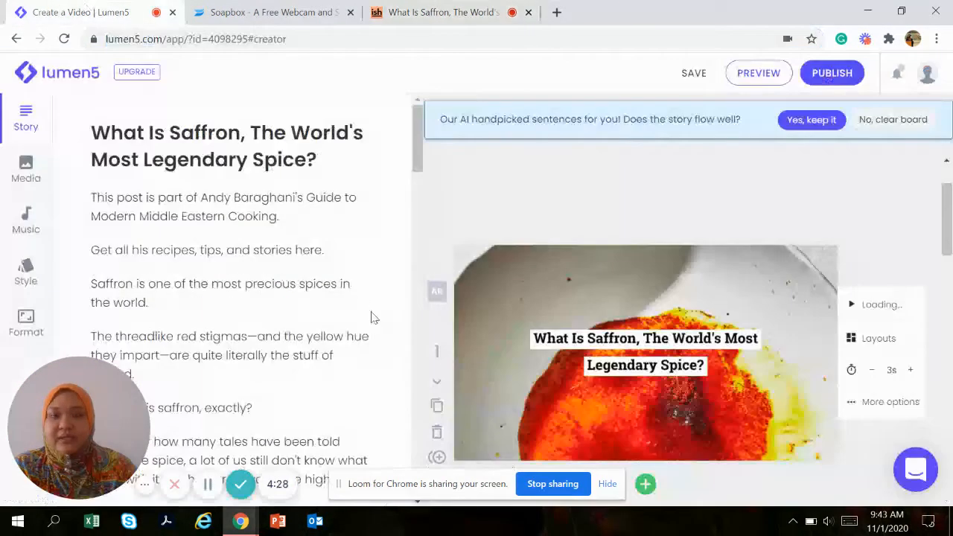
scroll(253, 230, "down", 2)
scroll(259, 338, "up", 2)
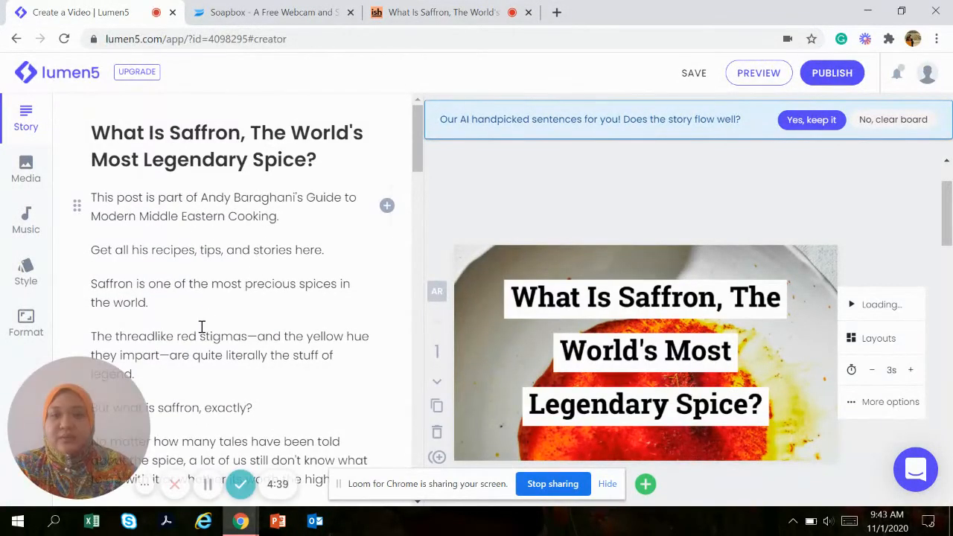
Step: Replace the first scene's title text with "JOM MENGENALI SAFFRON."
scroll(593, 389, "down", 1)
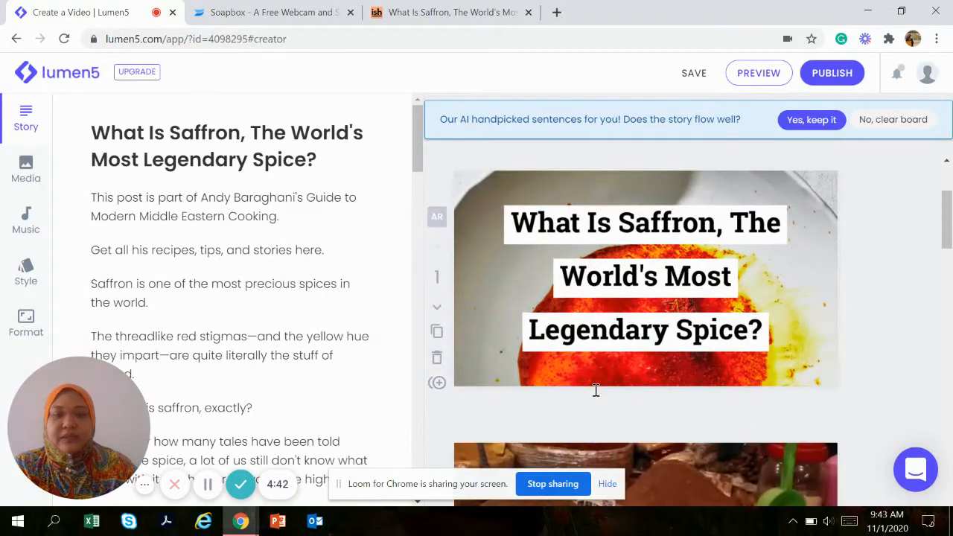
scroll(595, 389, "up", 1)
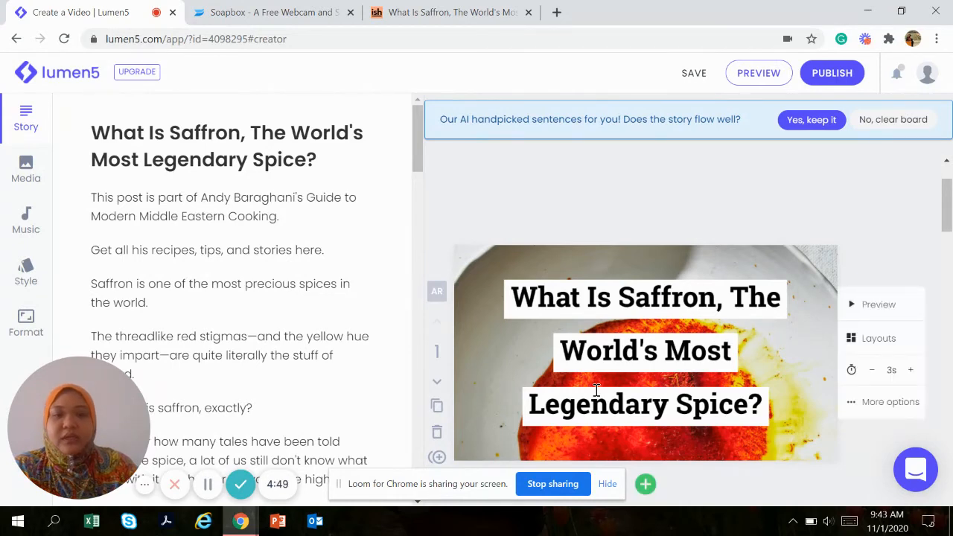
scroll(595, 389, "down", 1)
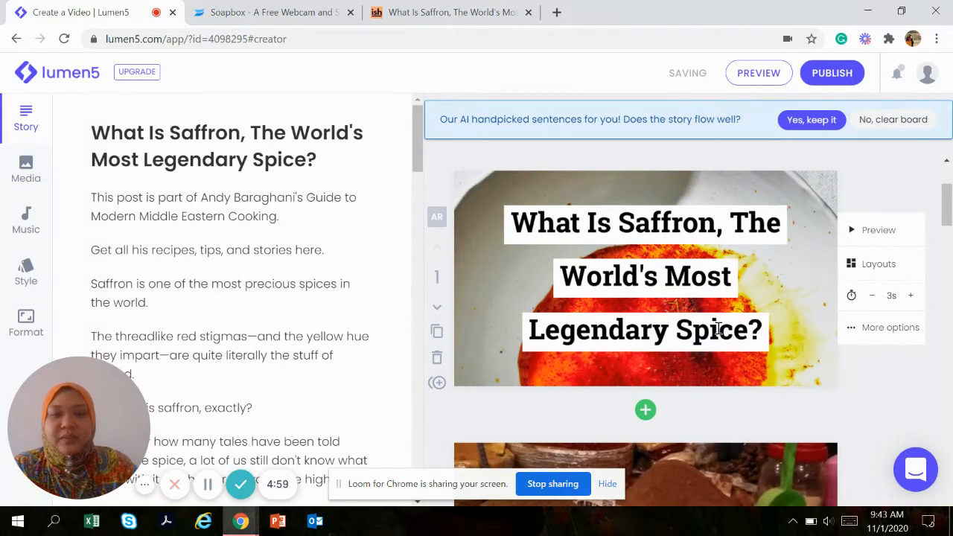
left_click(717, 340)
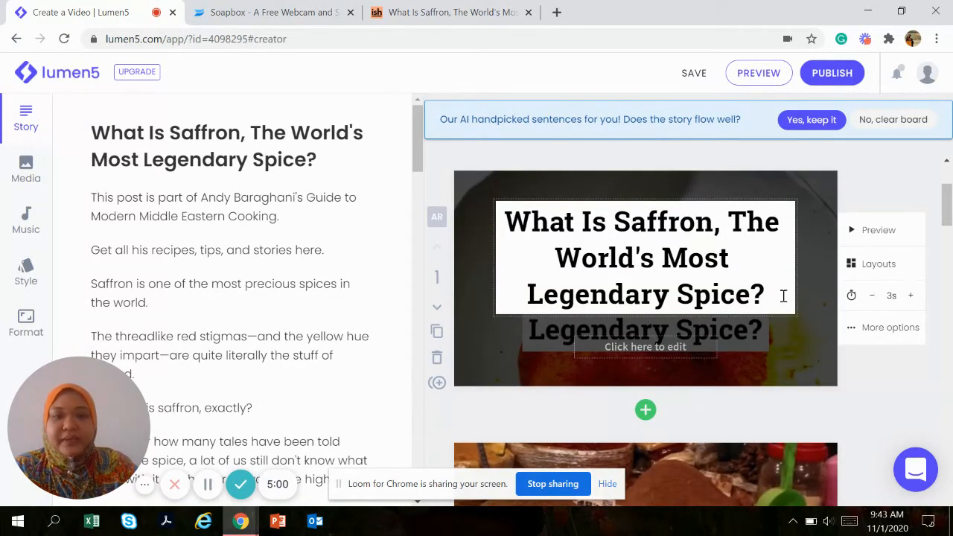
left_click(502, 234)
left_click(505, 227)
scroll(506, 230, "up", 1)
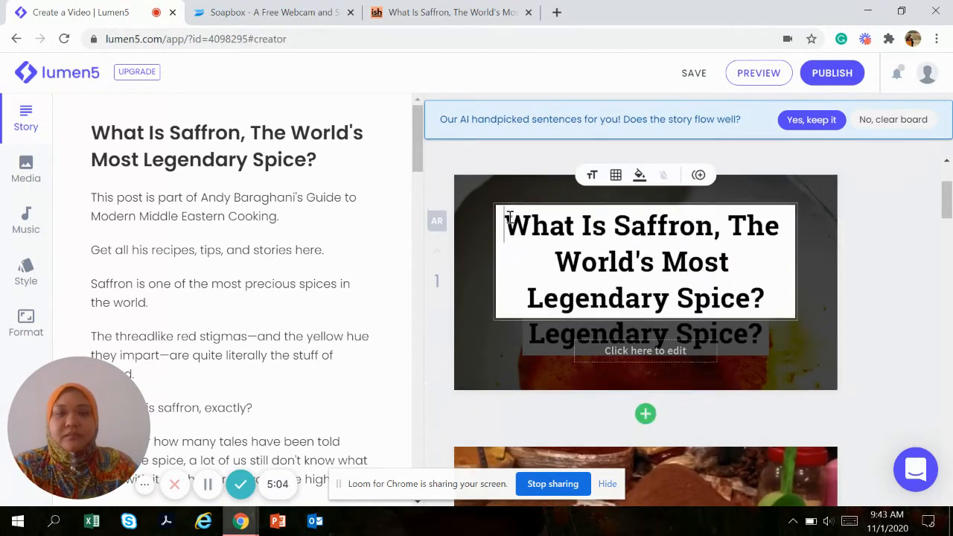
left_click_drag(506, 288, 770, 368)
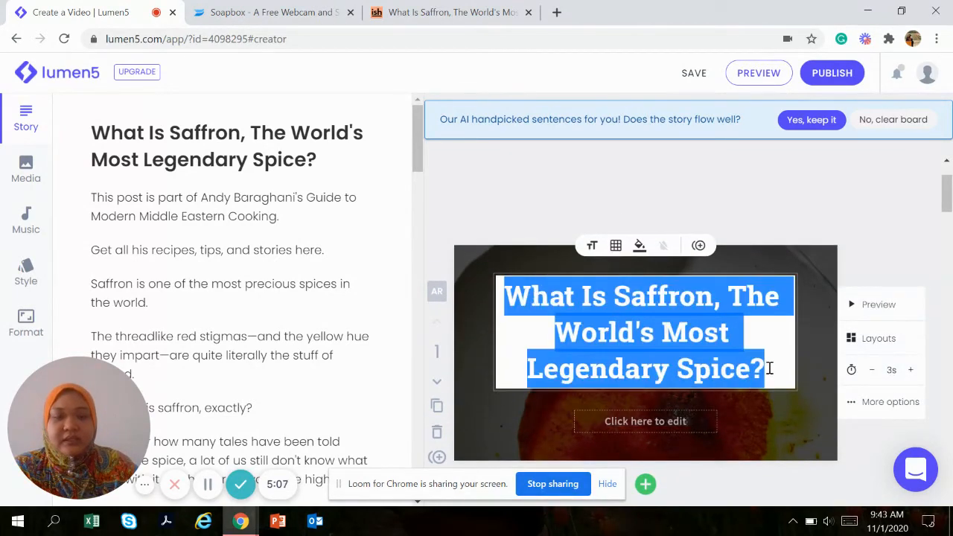
type("APA")
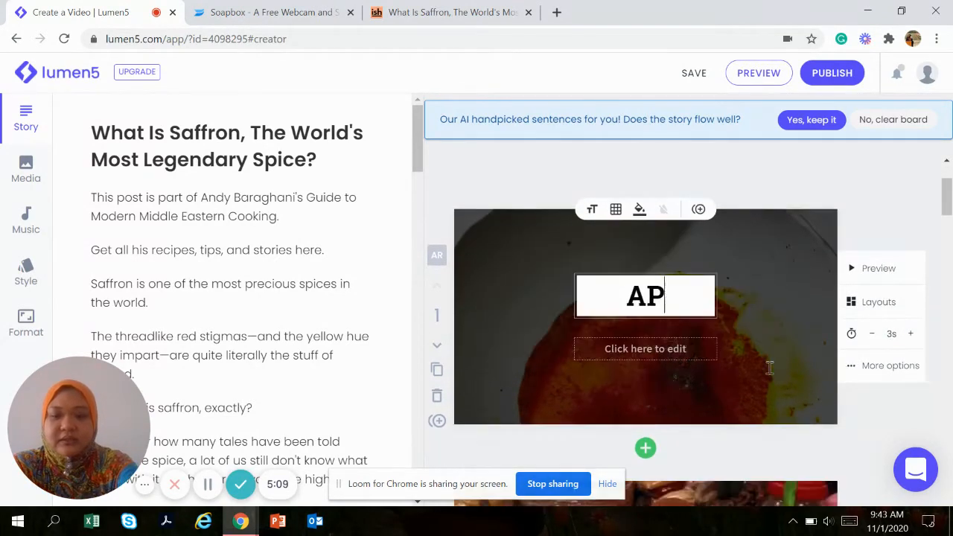
key("BackSpace")
key("BackSpace")
key("BackSpace")
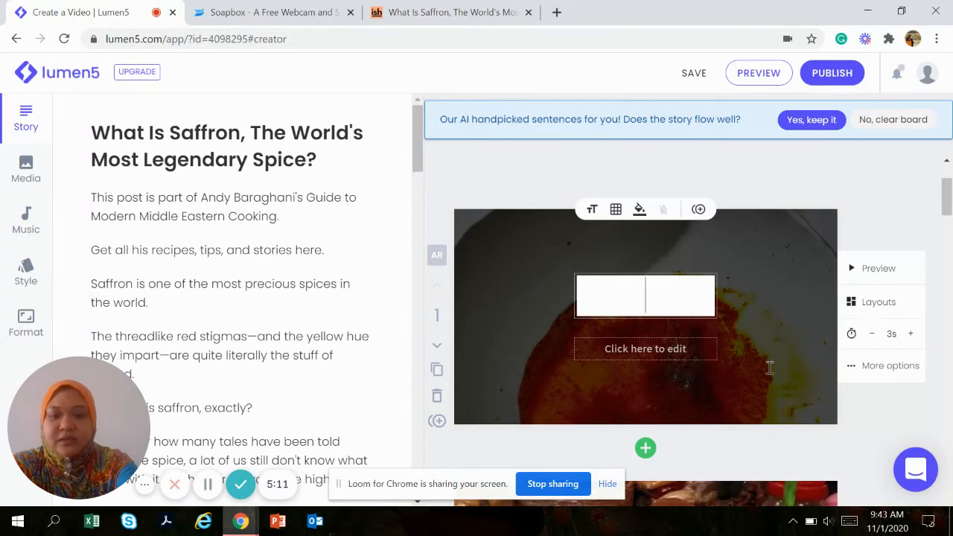
type("JOM MENGE")
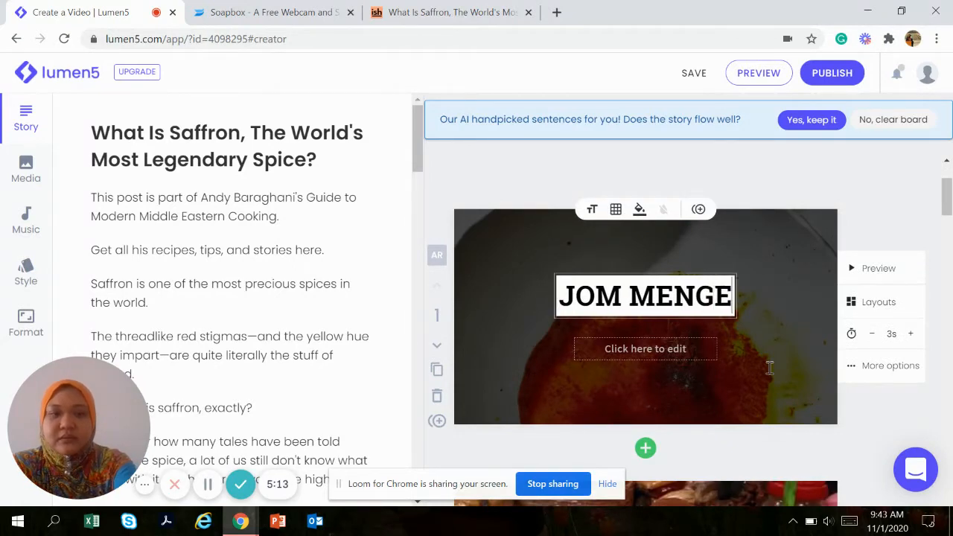
type("NALI SAFF")
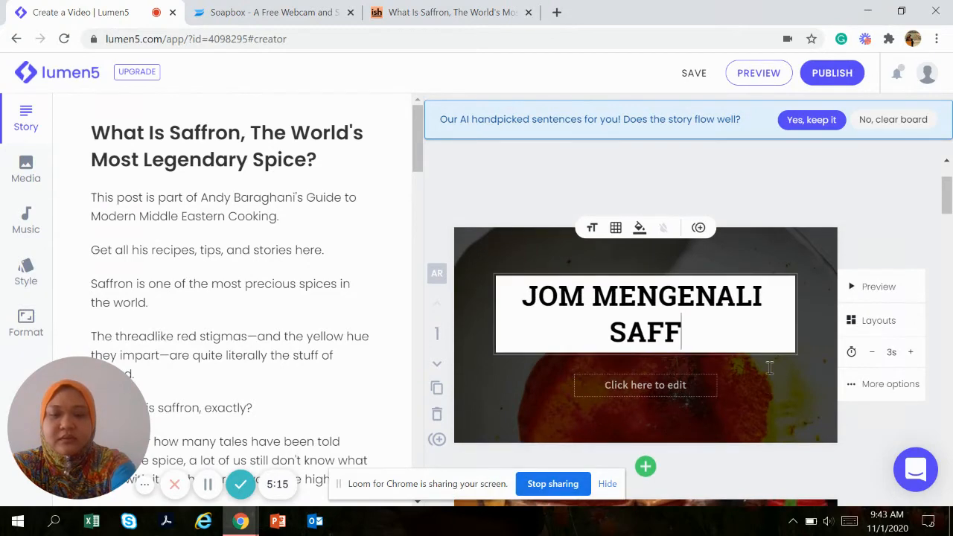
type("RON.")
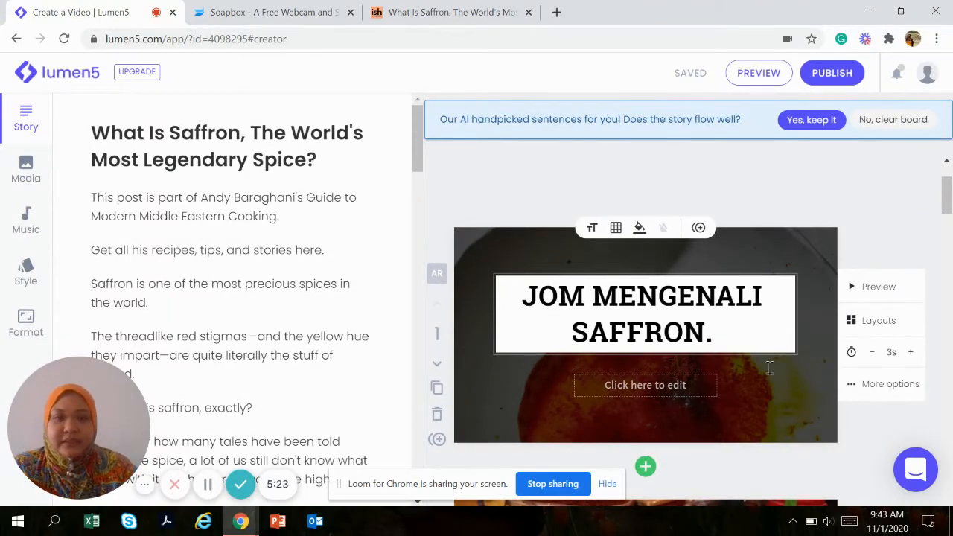
left_click(770, 369)
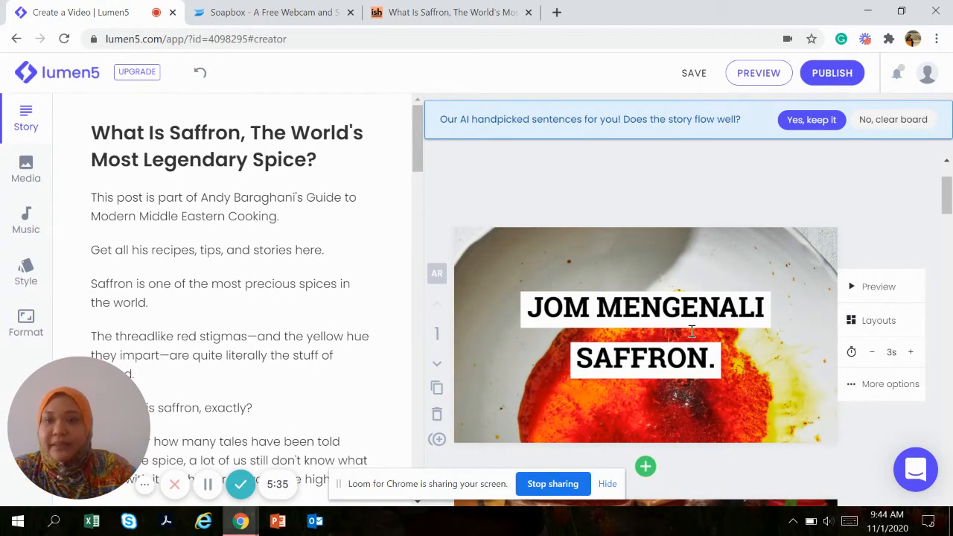
Step: Browse the available media sources, searching the GIFs for saffron and checking the uploaded media
left_click(36, 182)
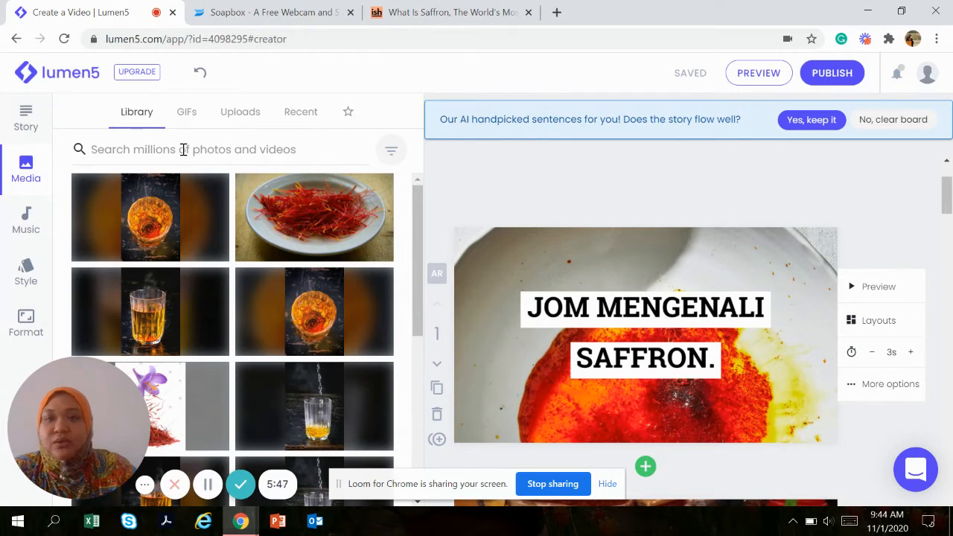
left_click(186, 113)
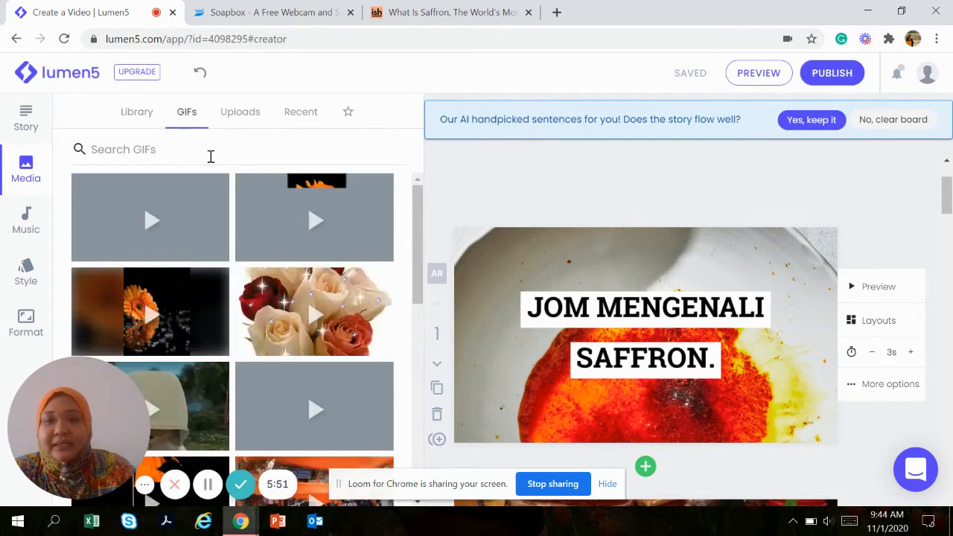
left_click(168, 150)
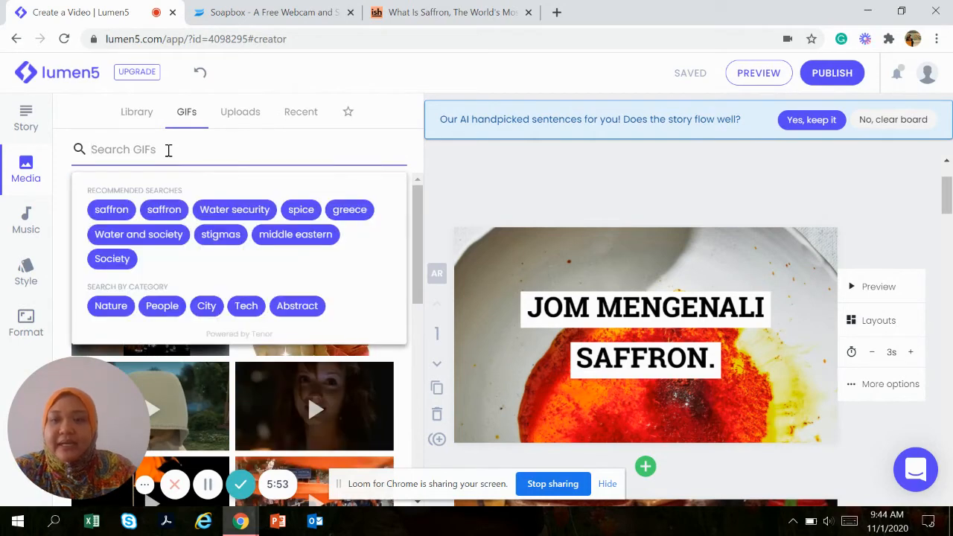
left_click(121, 211)
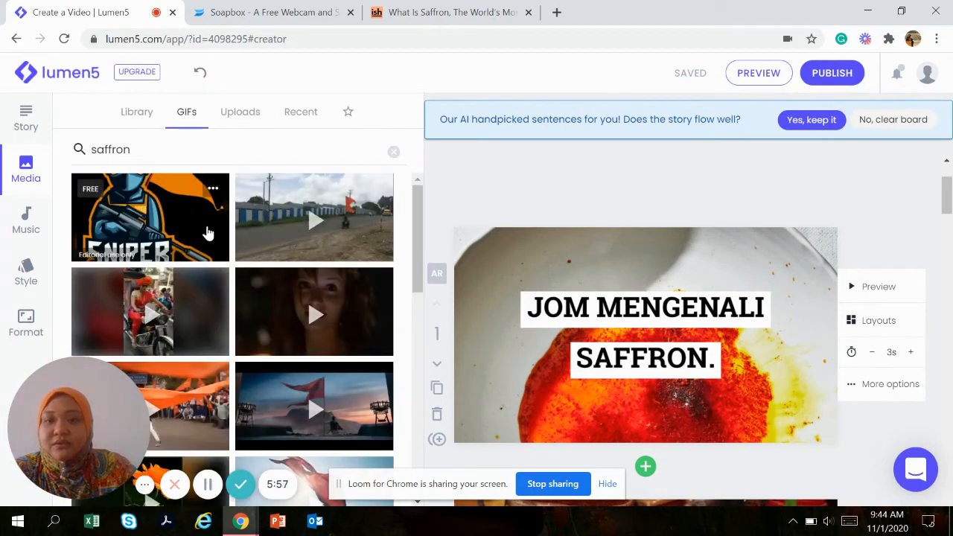
scroll(237, 264, "down", 1)
scroll(237, 264, "down", 1)
scroll(223, 246, "up", 2)
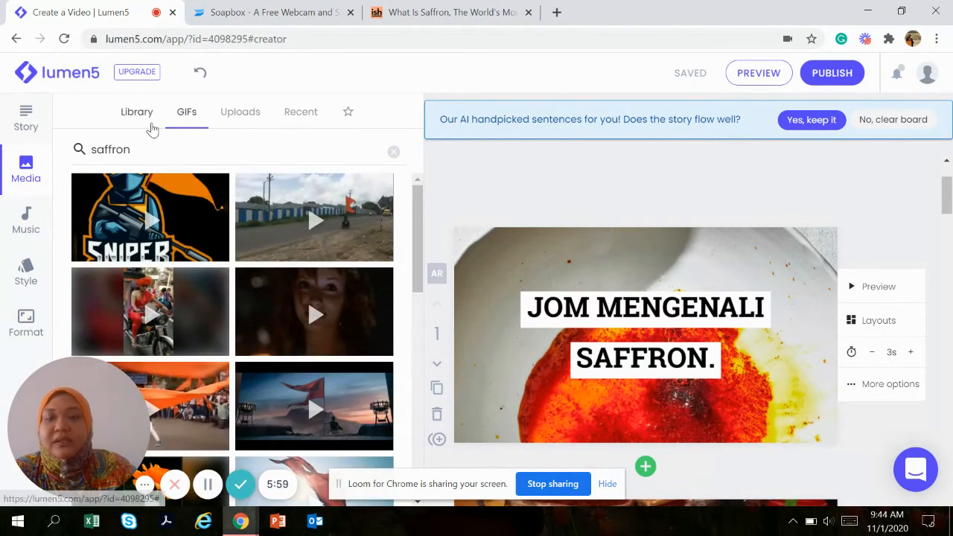
left_click(257, 118)
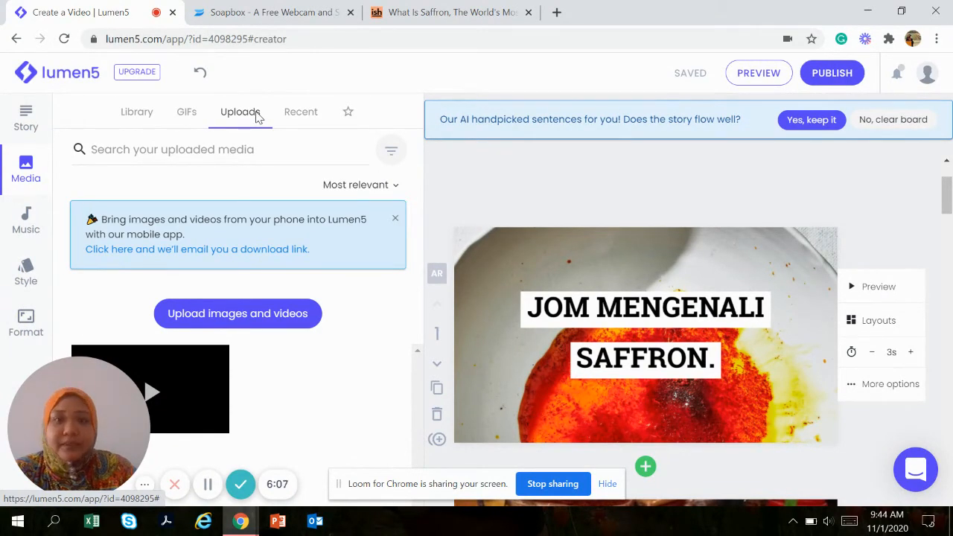
Step: Search the photo and video library for saffron and set the free photo of saffron threads on a plate as the first scene's background
left_click(128, 118)
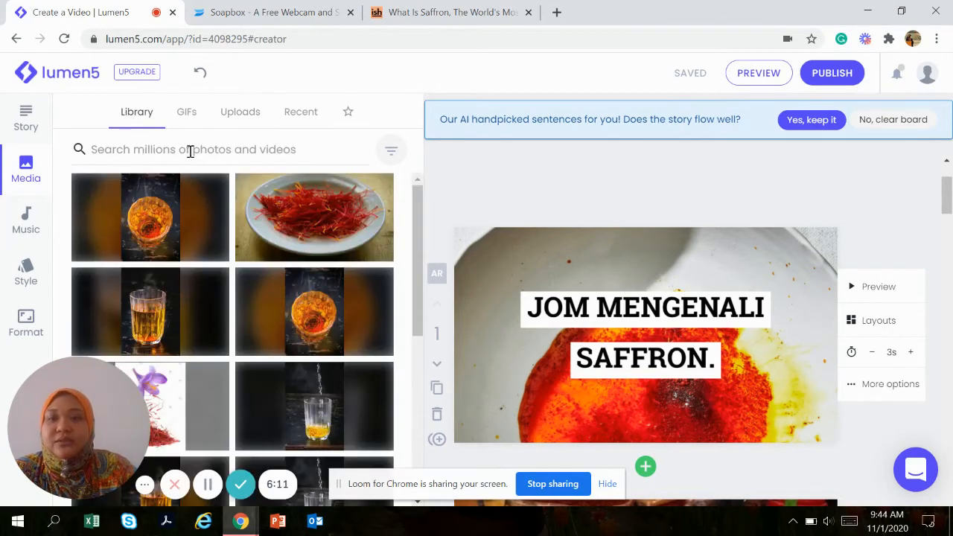
left_click(190, 151)
left_click(166, 212)
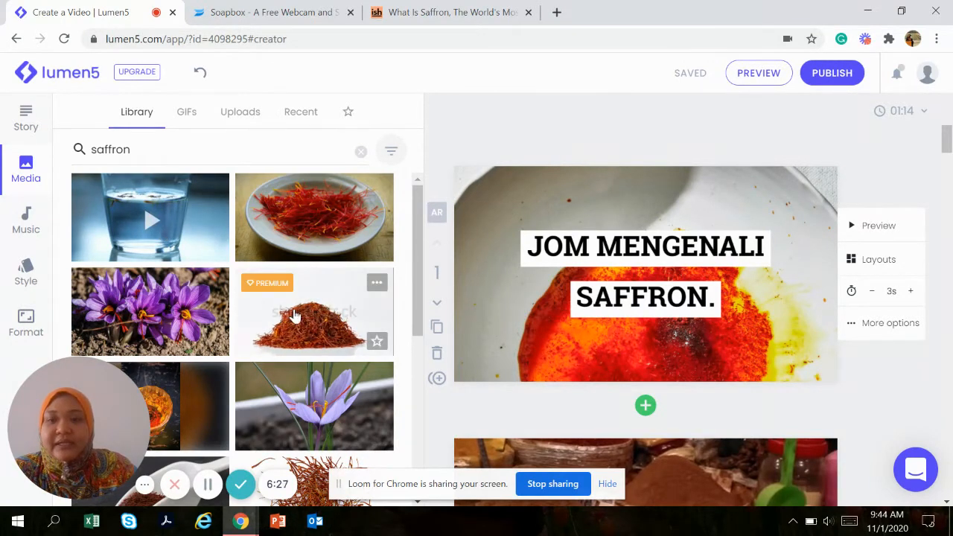
mouse_move(276, 296)
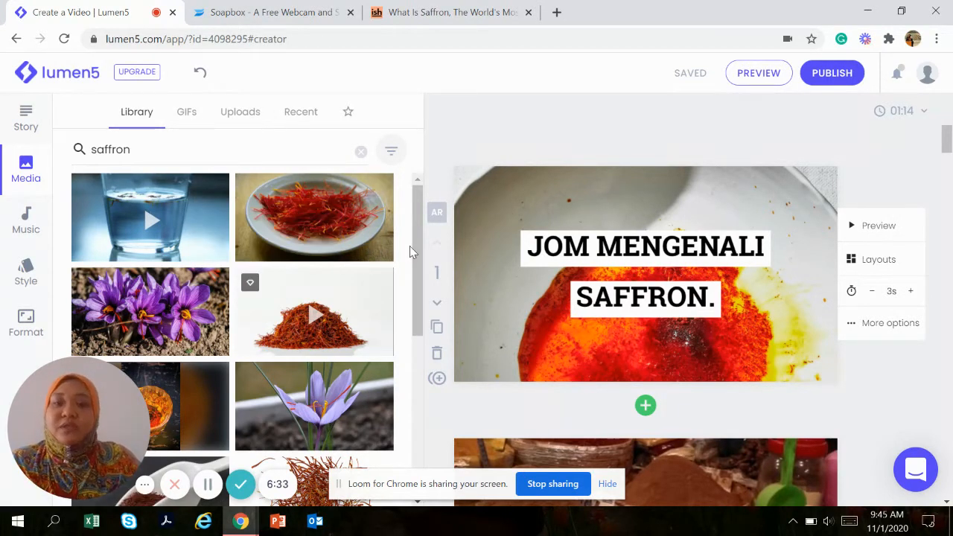
mouse_move(335, 218)
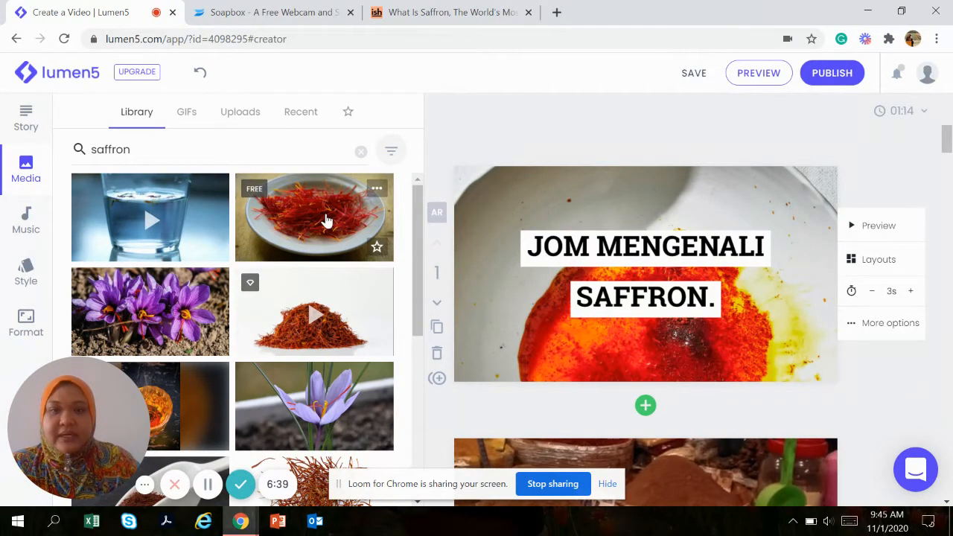
left_click(326, 220)
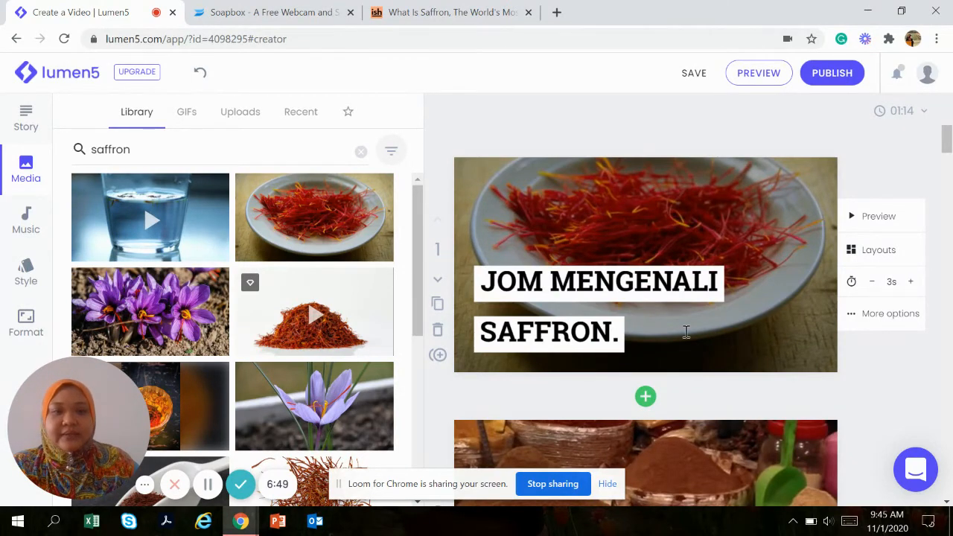
Step: Replace the second scene's text with "Saffron adalah salah satu rempah yang termahal di dunia."
scroll(686, 332, "down", 2)
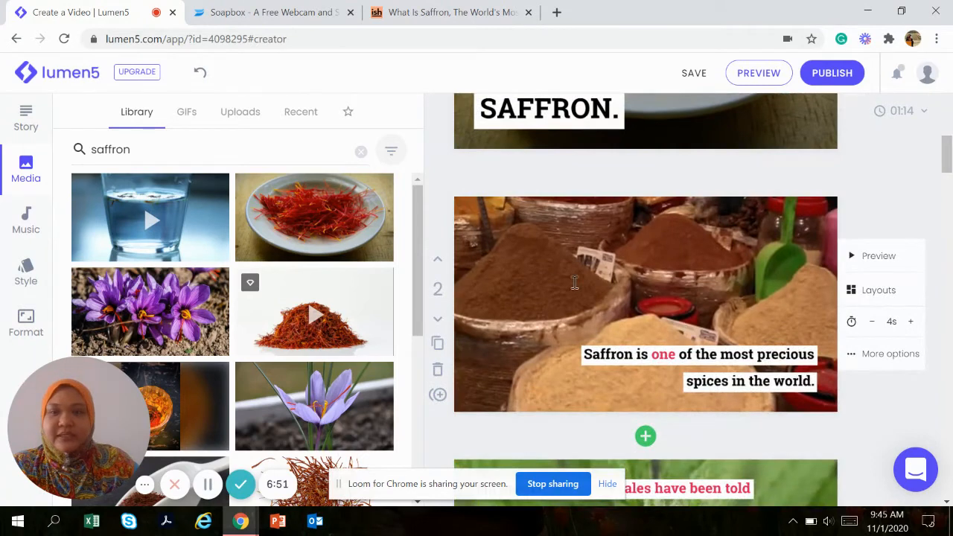
left_click(24, 125)
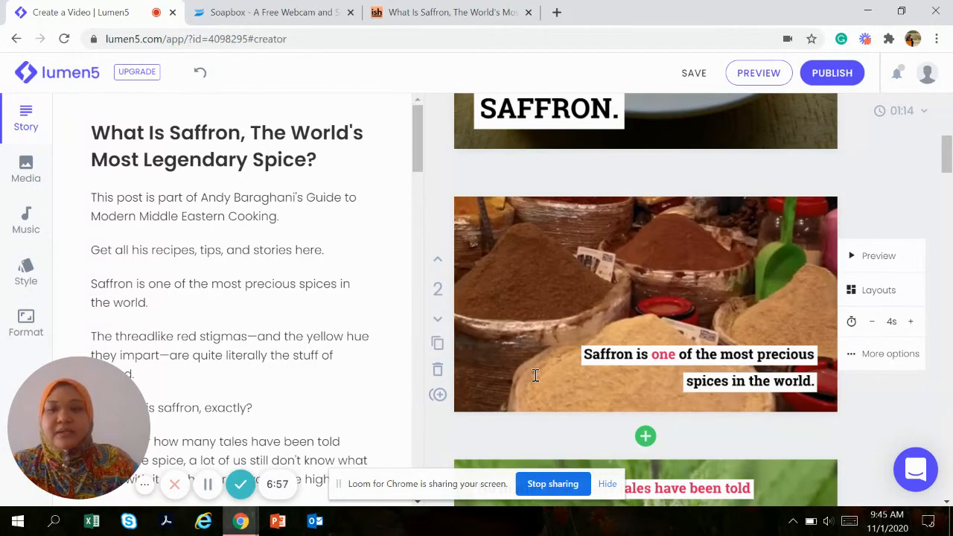
left_click(814, 381)
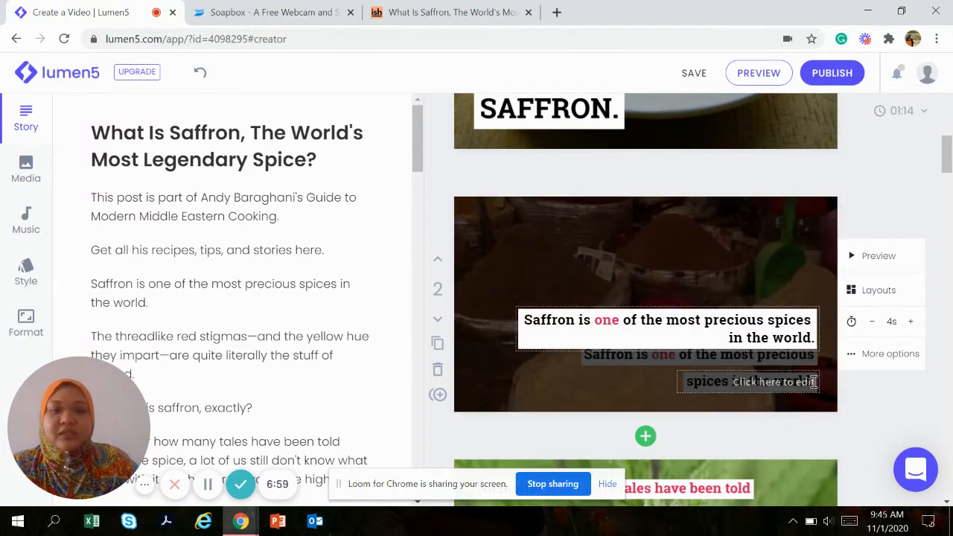
left_click_drag(813, 327, 514, 309)
type("Saffron ad")
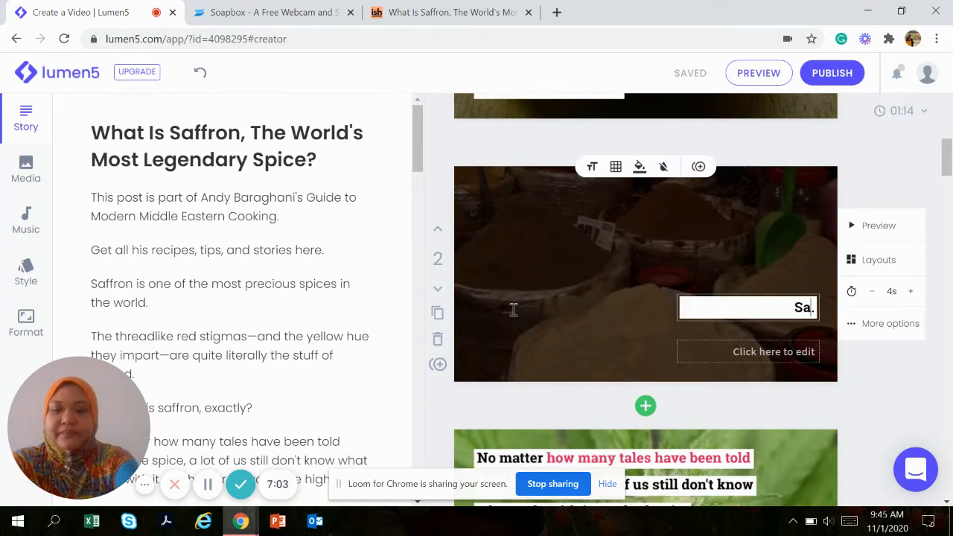
type("alah salah sa")
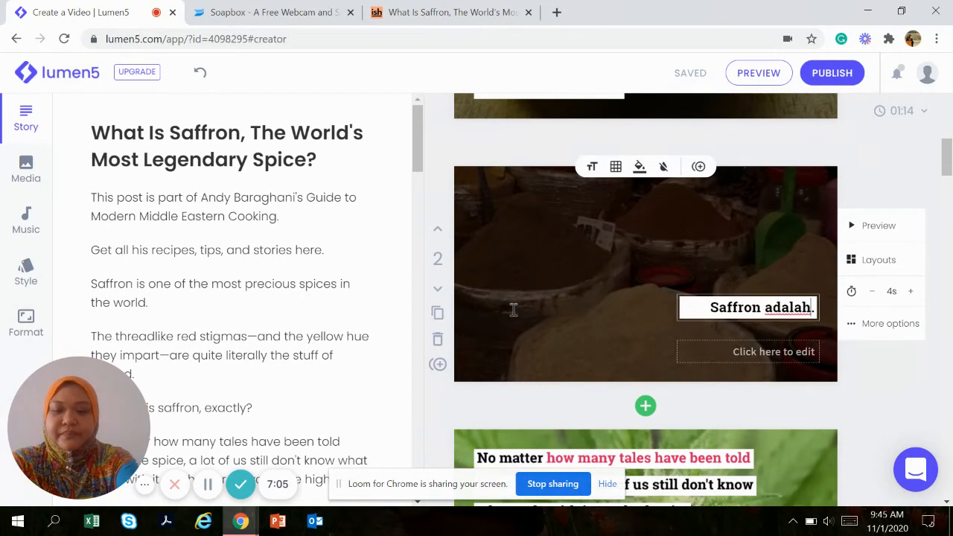
type("tu herb")
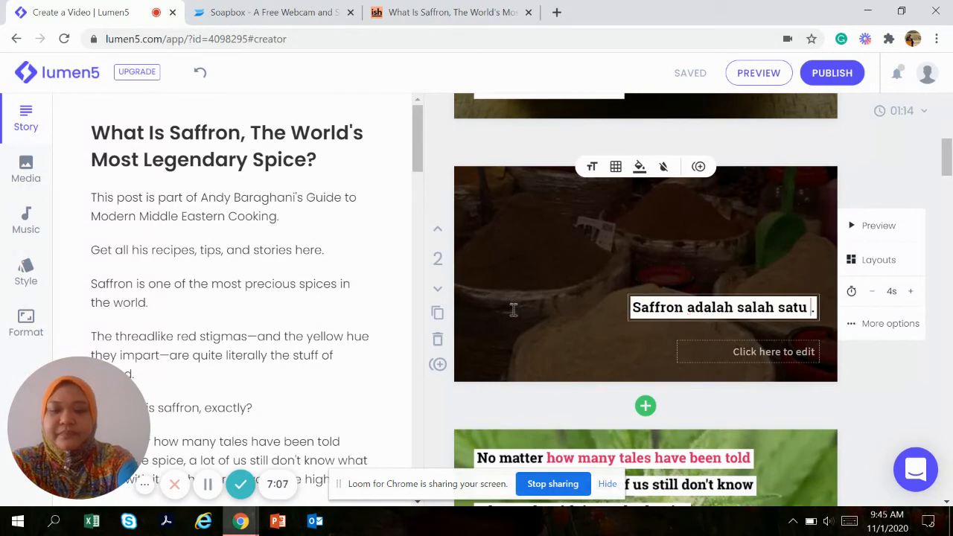
key("BackSpace")
key("BackSpace")
key("BackSpace")
key("BackSpace")
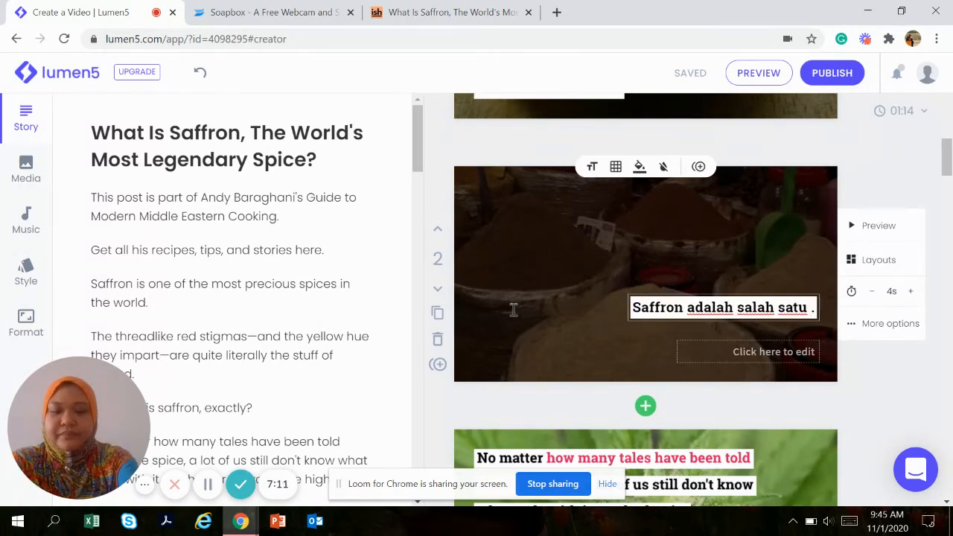
type("rempah yang")
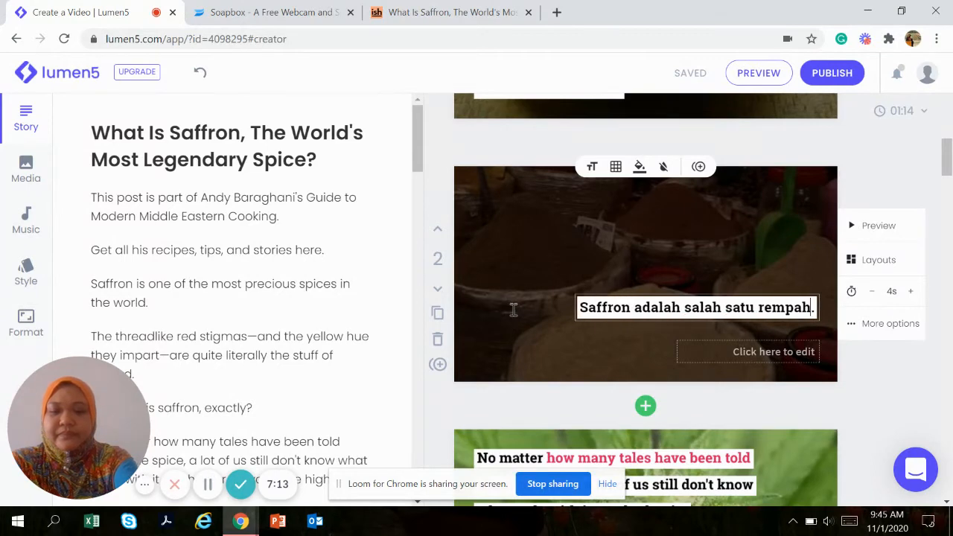
type(" termahal di")
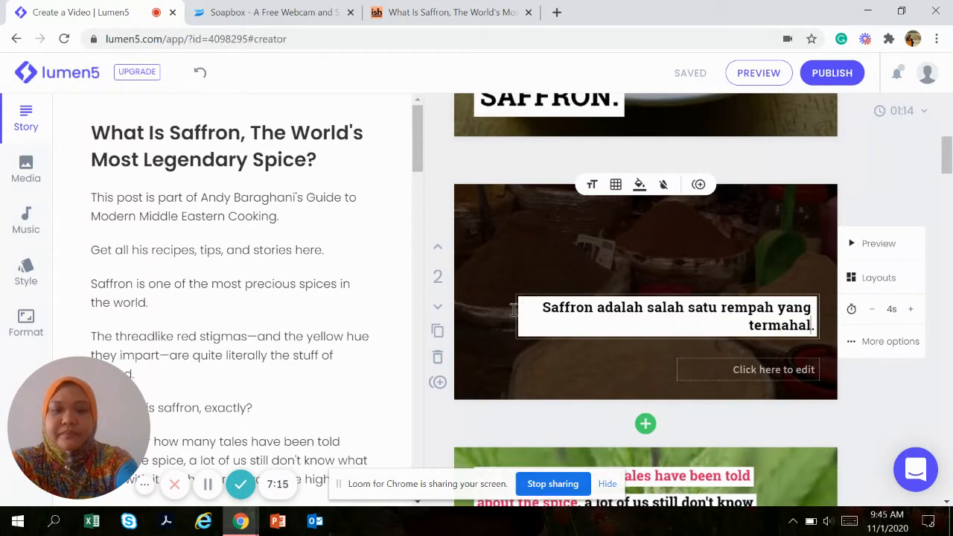
type(" dunia")
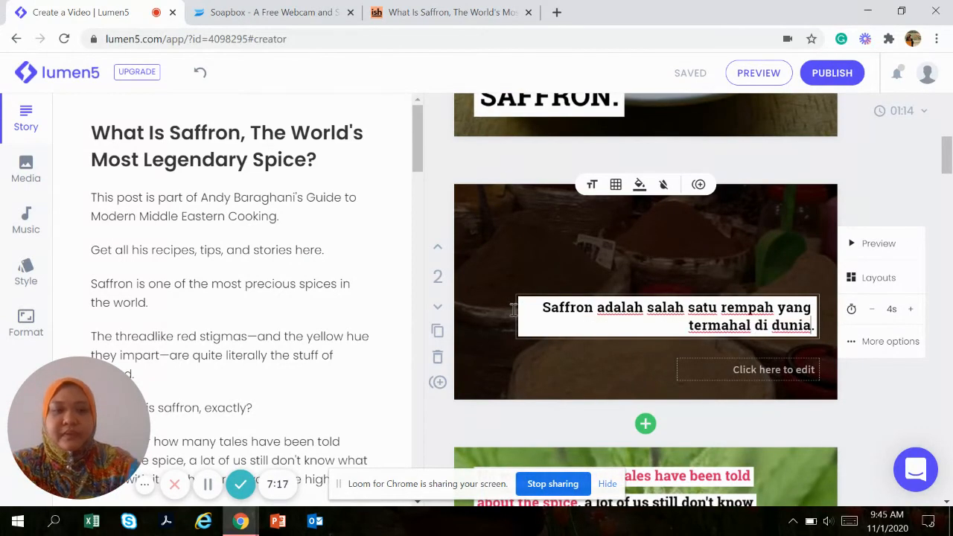
left_click(504, 378)
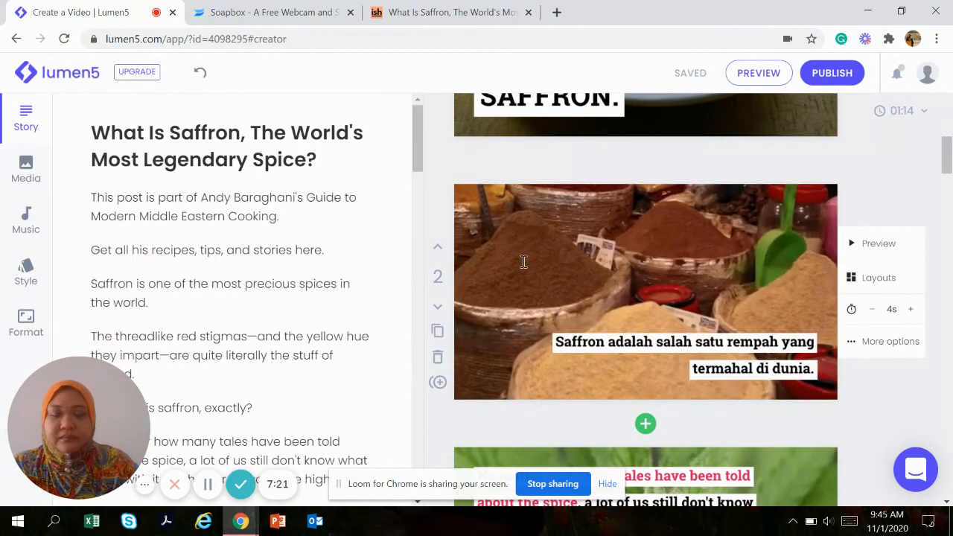
Step: Set the library's saffron video of purple and white crocus flowers on a light background as the second scene's background
left_click(26, 169)
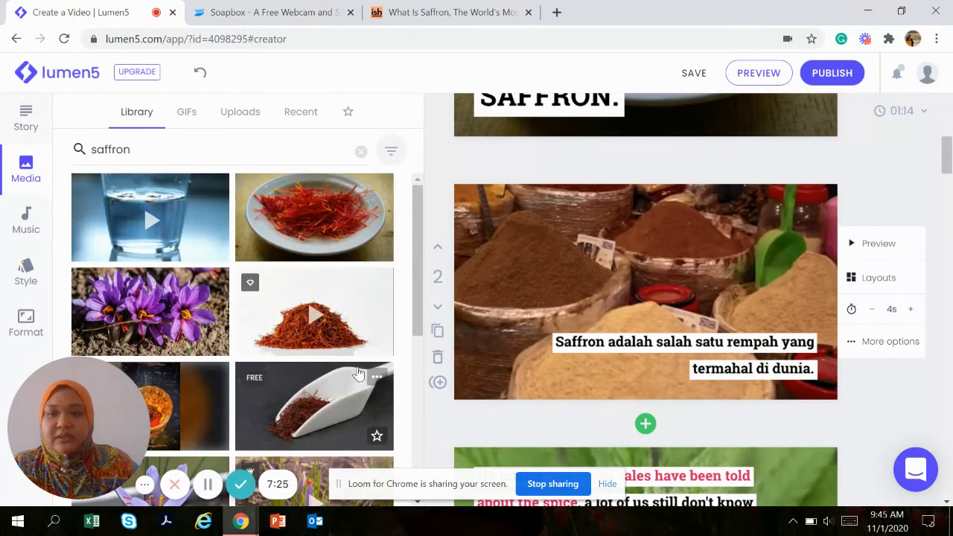
scroll(356, 375, "down", 2)
scroll(356, 374, "down", 1)
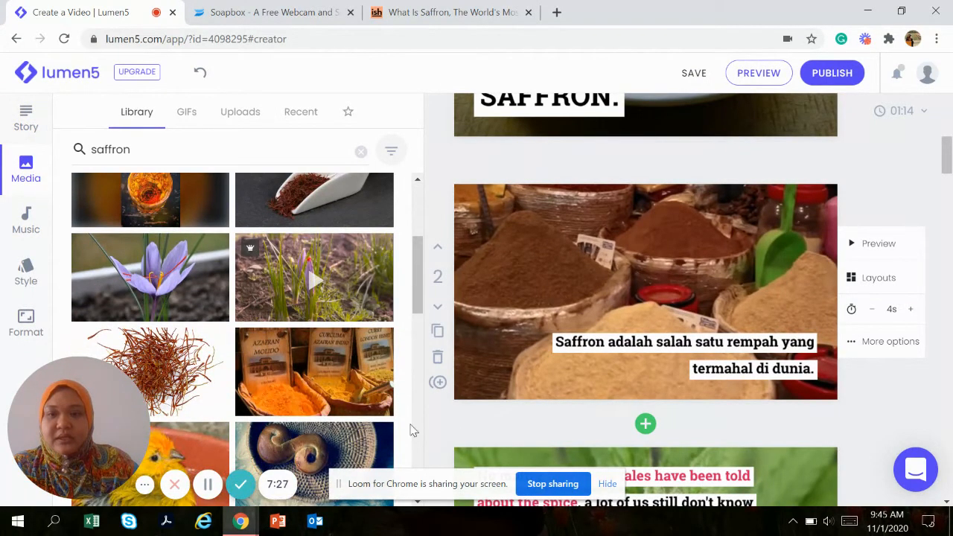
scroll(365, 428, "down", 2)
scroll(367, 428, "down", 2)
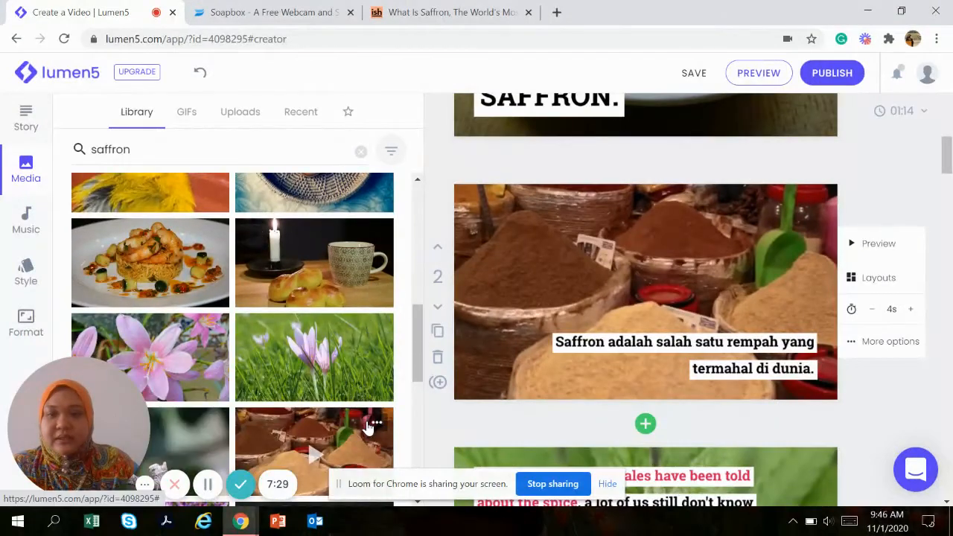
scroll(372, 430, "down", 2)
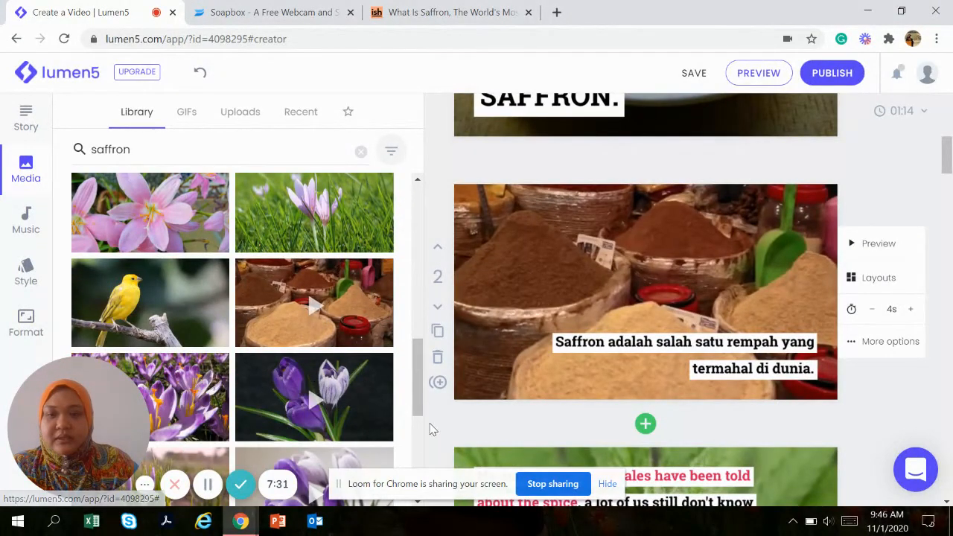
scroll(367, 430, "down", 2)
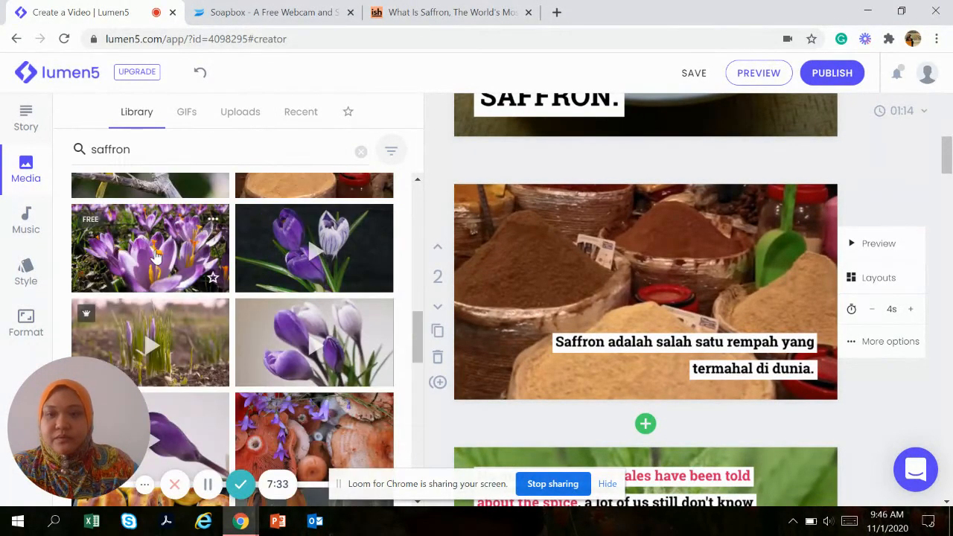
left_click(313, 365)
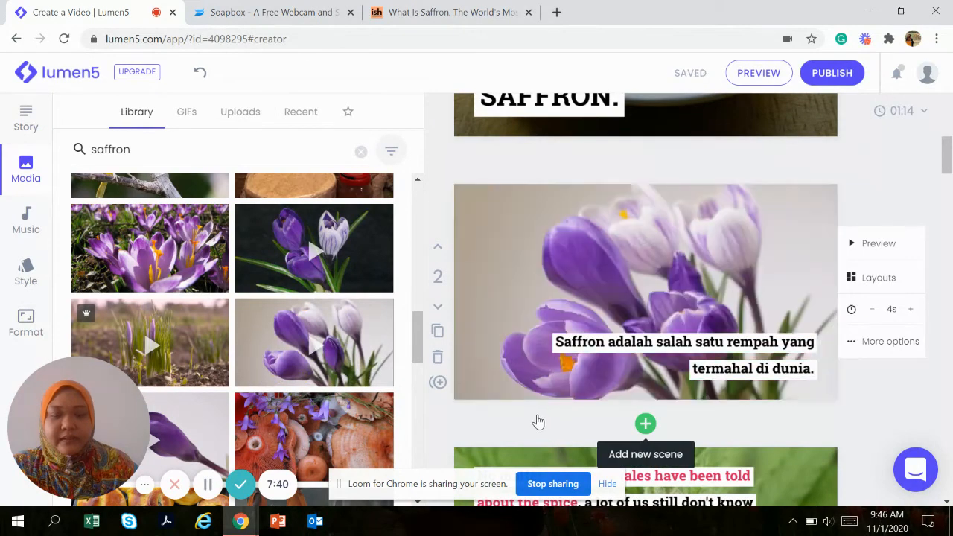
Step: Add the article line "But what is saffron, exactly?" as a new scene after the third scene
scroll(539, 422, "down", 2)
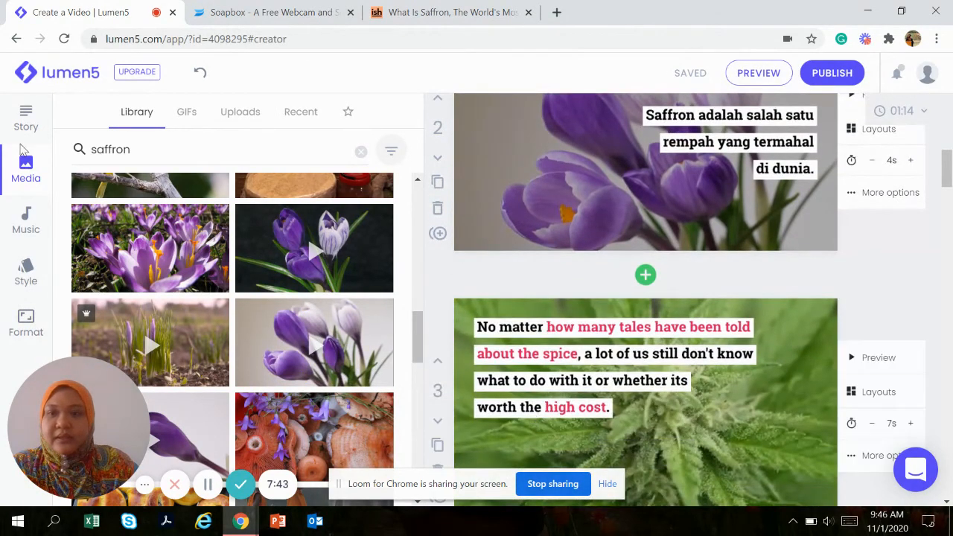
left_click(27, 117)
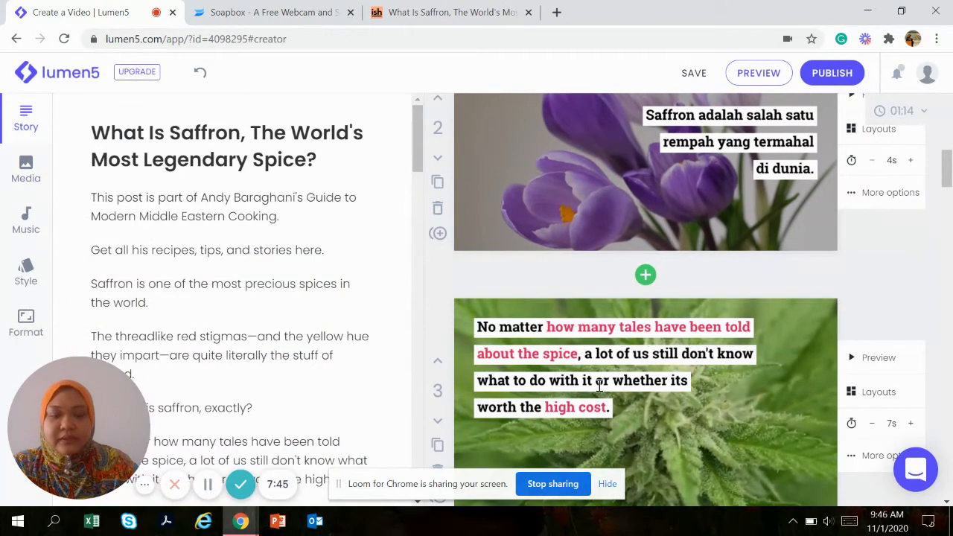
scroll(599, 386, "down", 2)
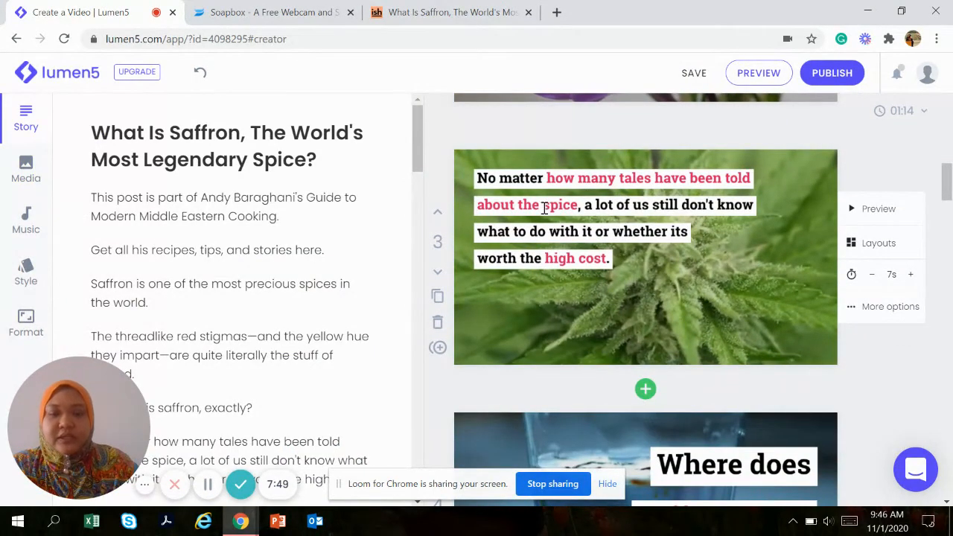
scroll(221, 341, "down", 2)
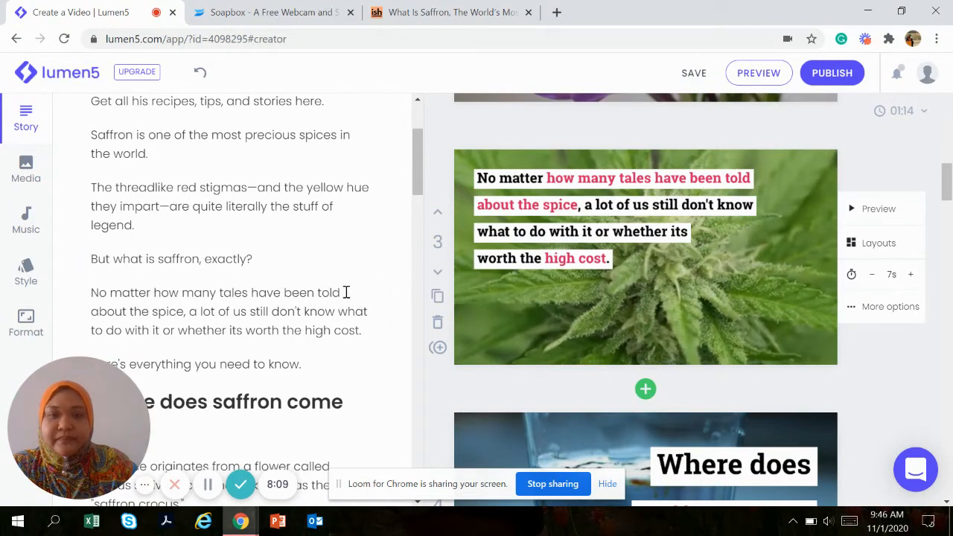
left_click(387, 311)
scroll(641, 450, "up", 1)
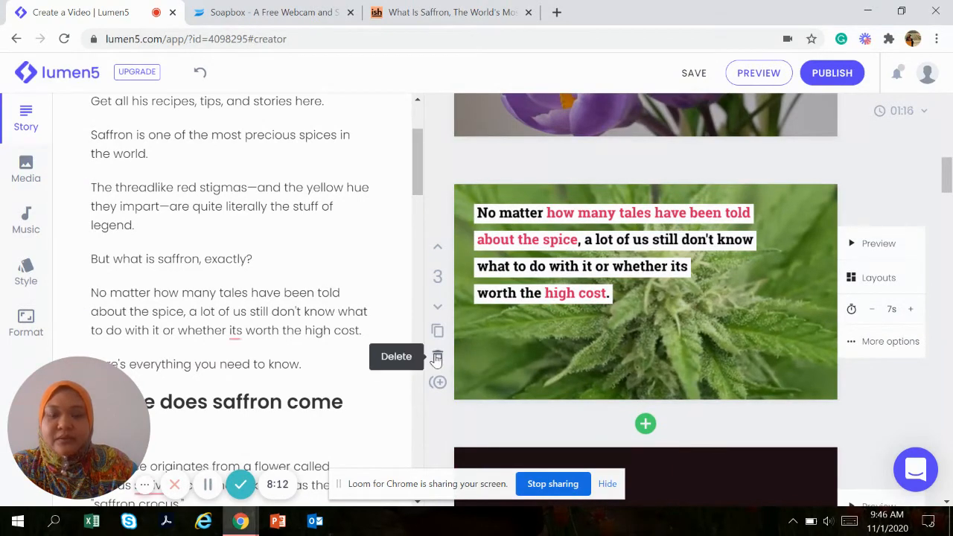
Step: Replace the fourth scene's text with "Tapi apa itu SAFFRON sebenarnya?"
scroll(436, 360, "down", 4)
scroll(568, 341, "down", 1)
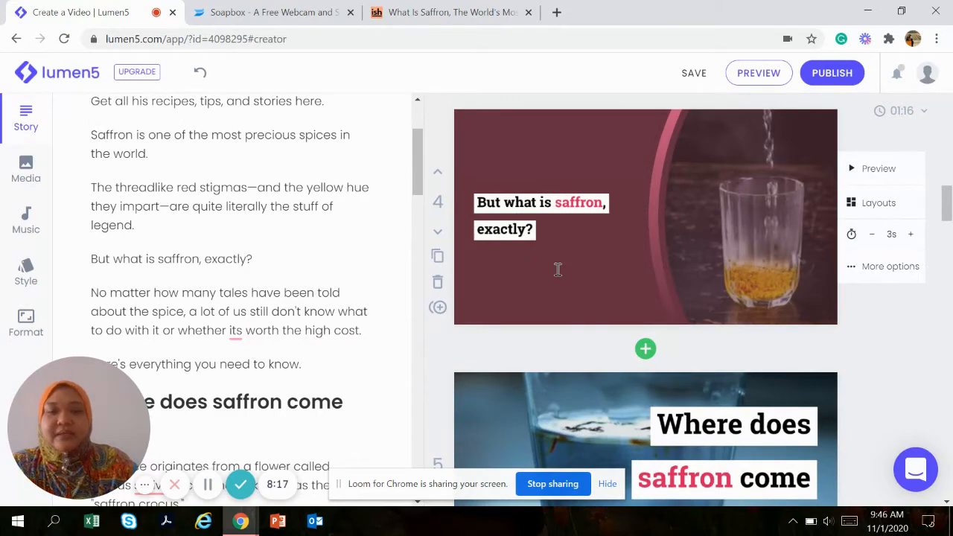
left_click(534, 229)
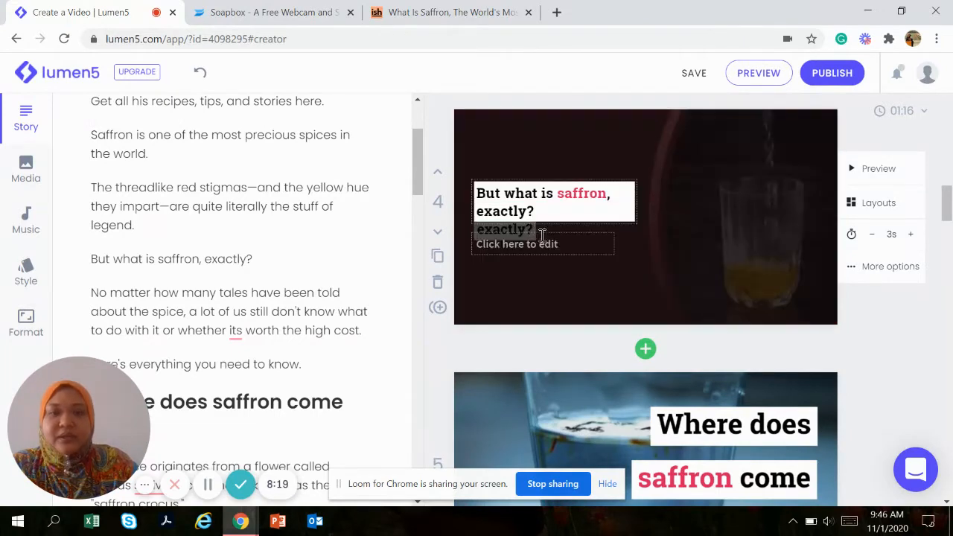
left_click_drag(536, 284, 475, 264)
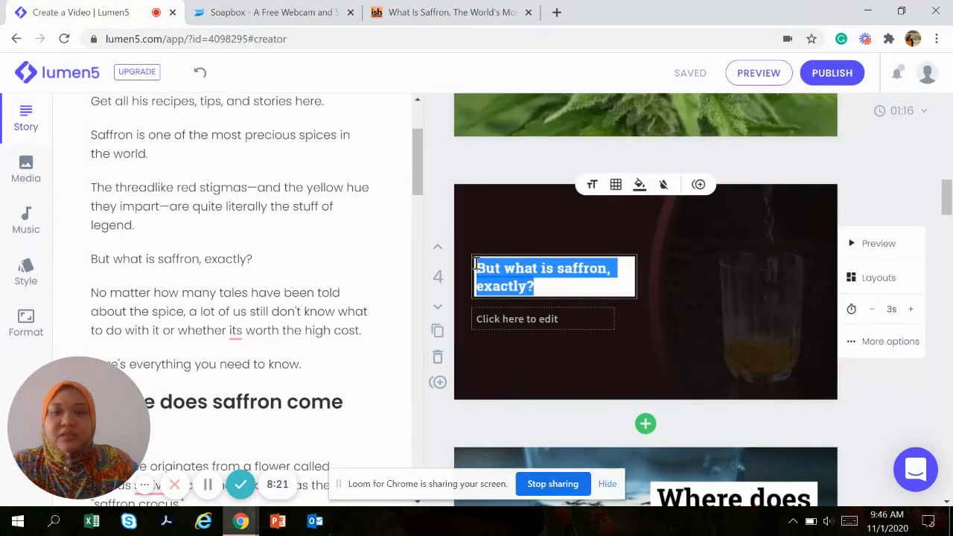
type("T")
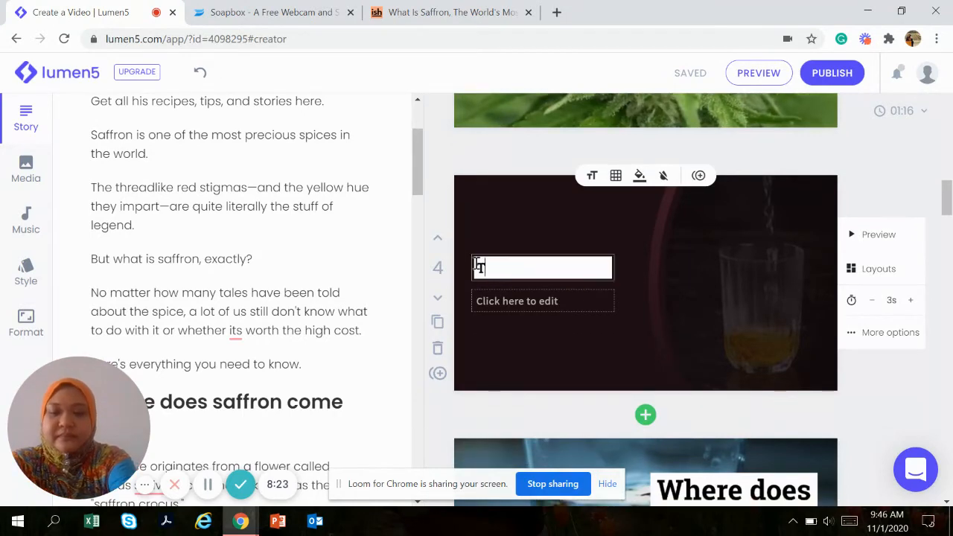
type("api apa ")
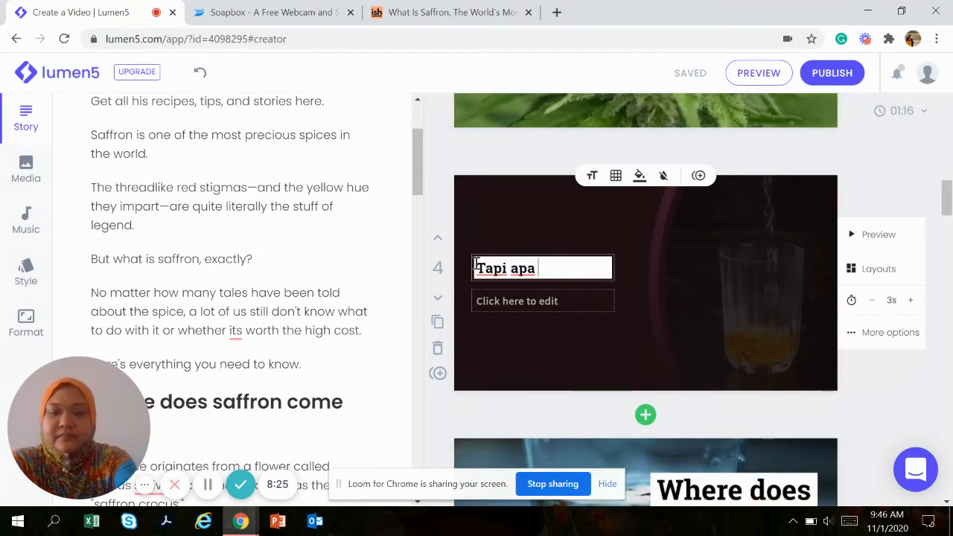
type("itu SAFFR")
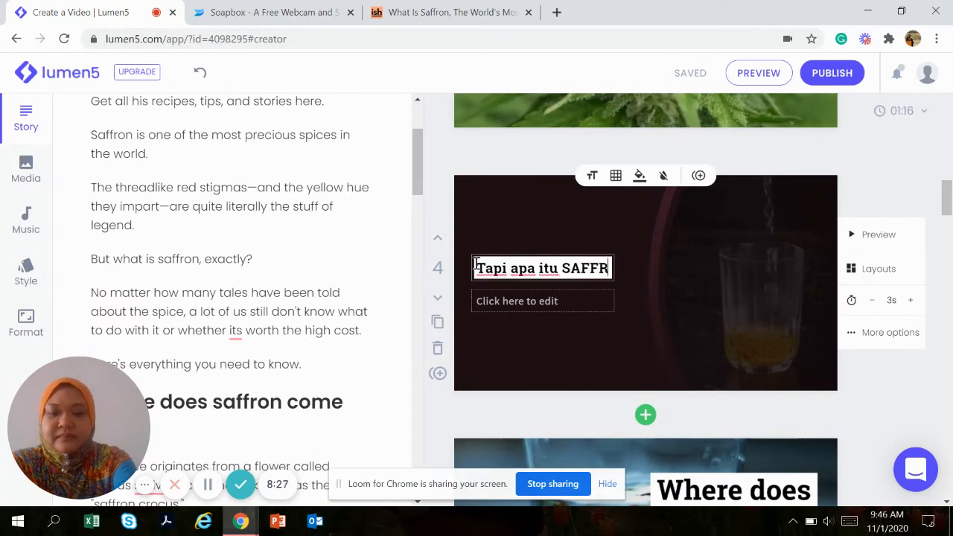
type("ON sebenarnya?")
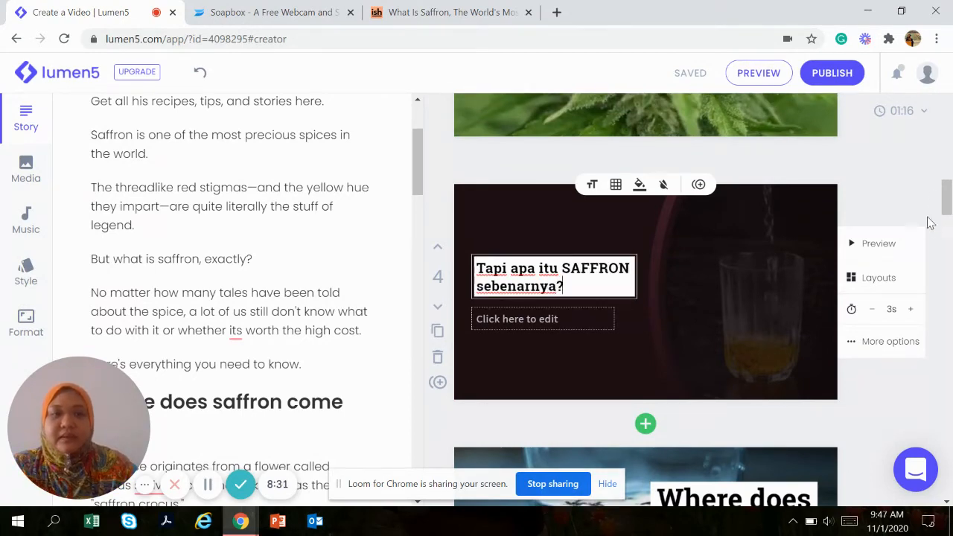
Step: Delete the "Where does saffron come from?" scene and the following scene about the spice originating from the crocus flower
scroll(774, 276, "down", 4)
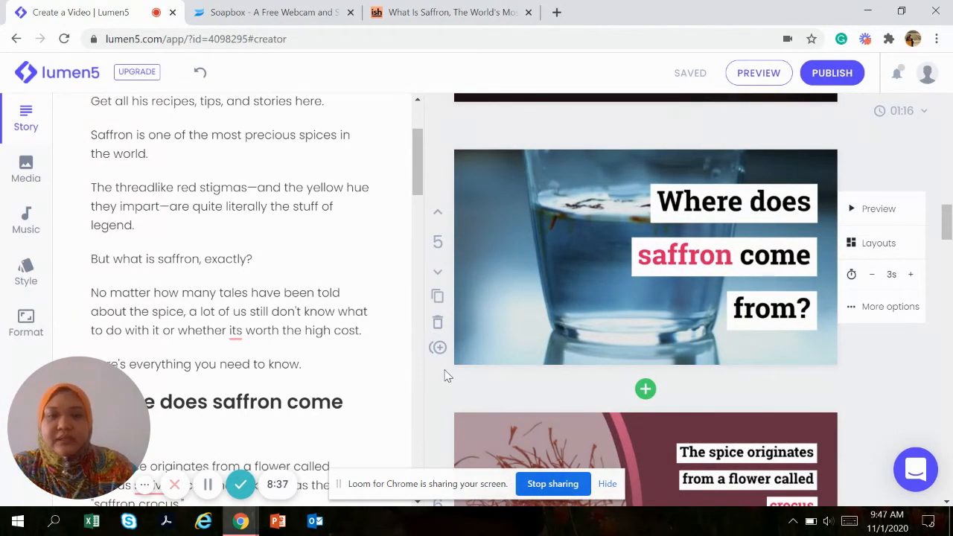
left_click(437, 322)
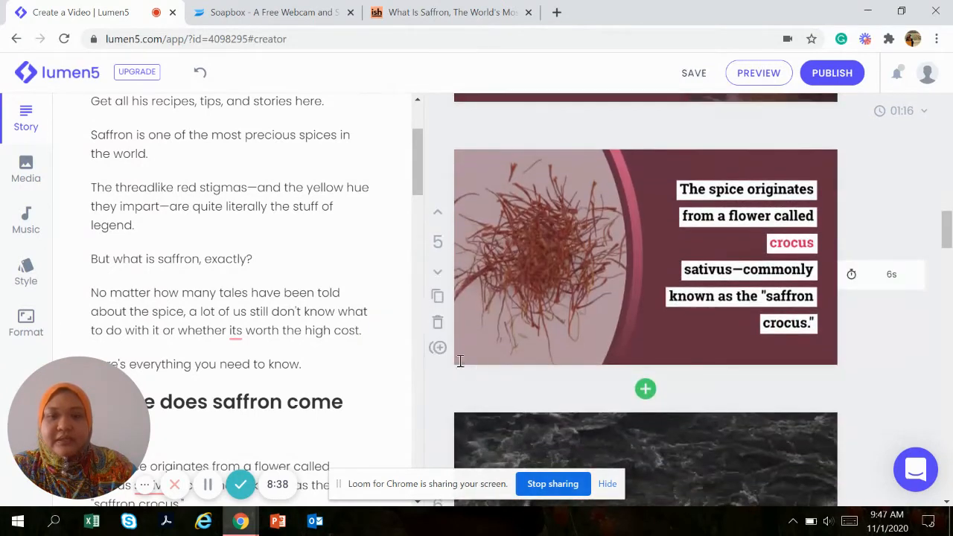
key("ctrl+z")
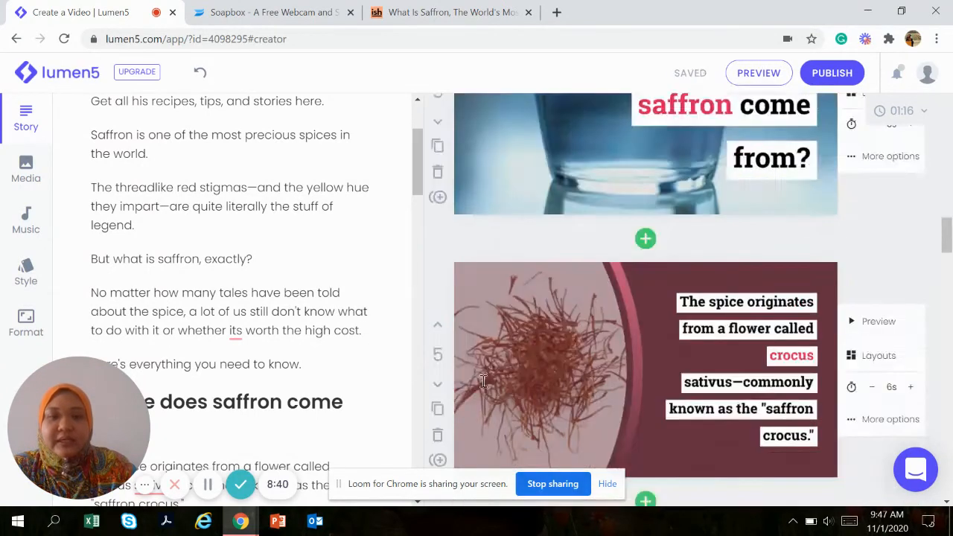
scroll(483, 380, "down", 1)
scroll(480, 372, "up", 1)
scroll(464, 332, "down", 2)
scroll(464, 332, "up", 4)
left_click(438, 331)
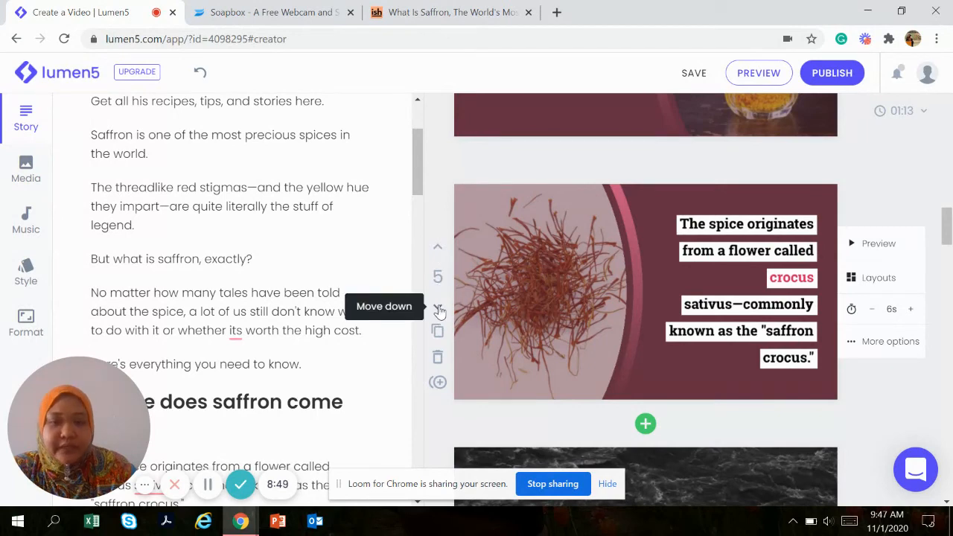
left_click(438, 359)
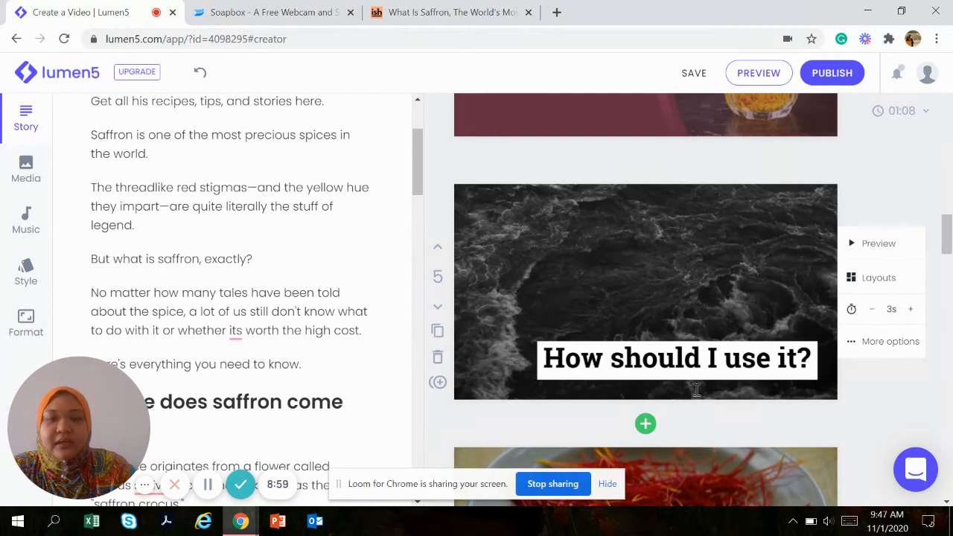
Step: Delete every scene from "How should I use it?" through the one about storing saffron water, up to the outro
left_click(737, 359)
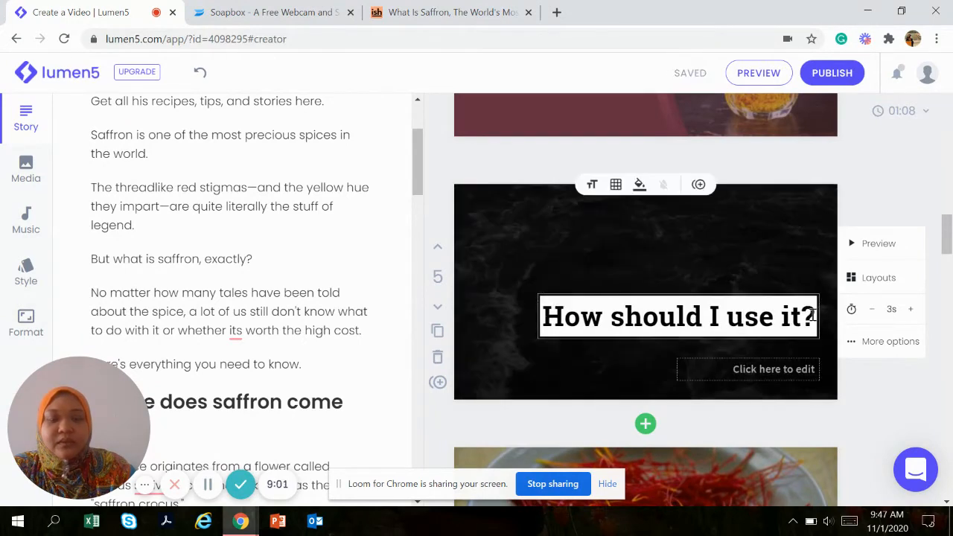
left_click(438, 358)
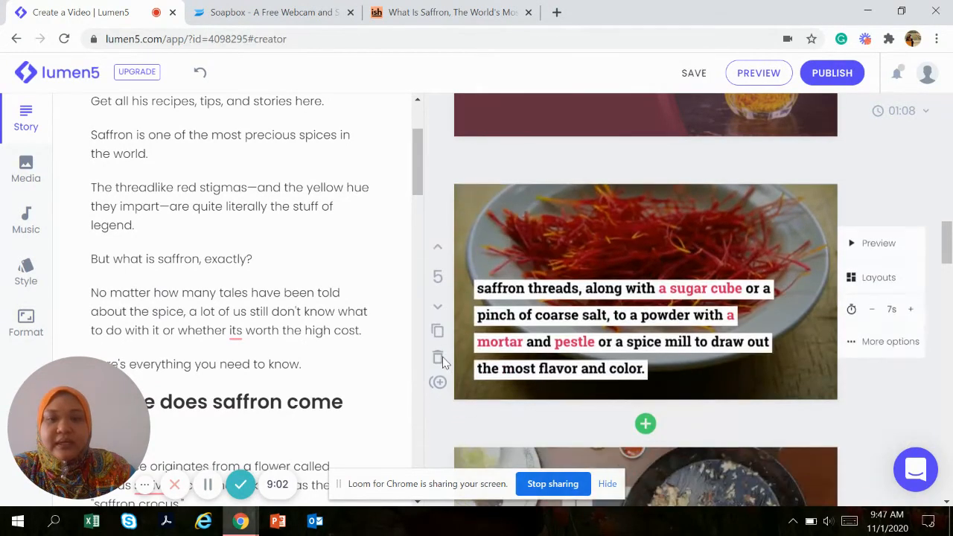
left_click(439, 361)
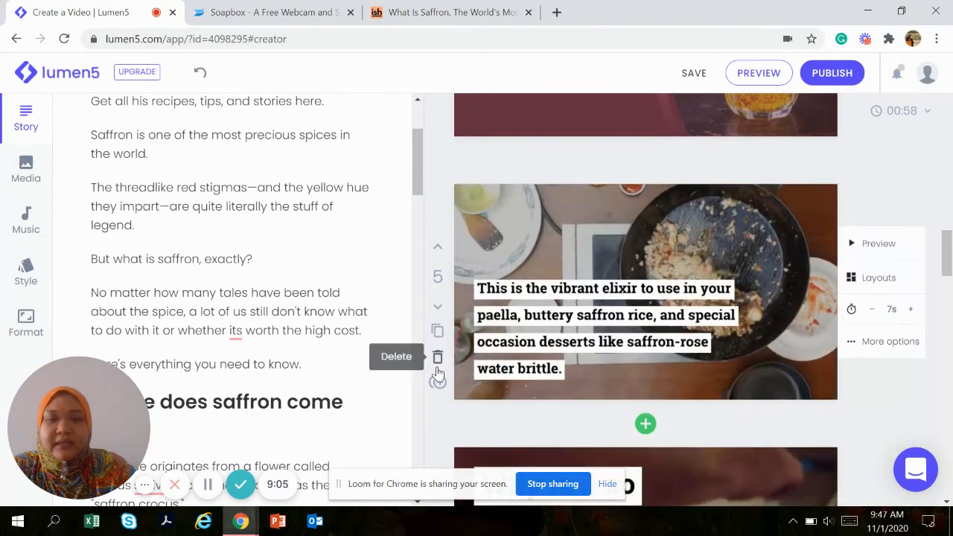
left_click(439, 362)
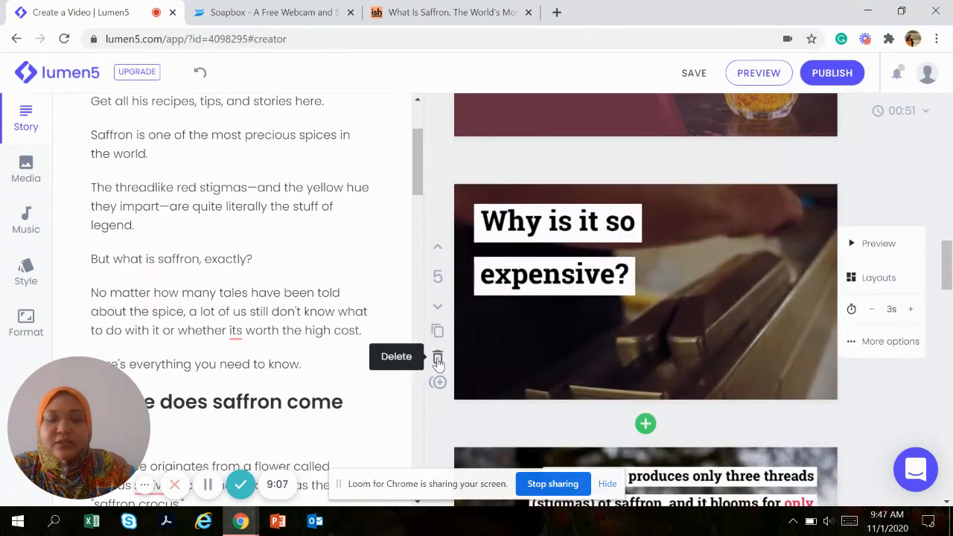
left_click(438, 360)
left_click(438, 362)
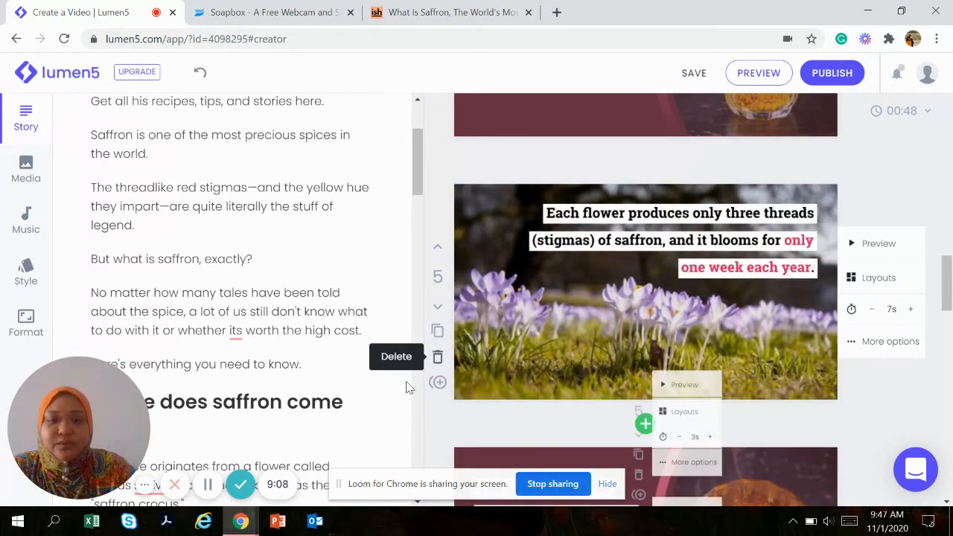
left_click(437, 362)
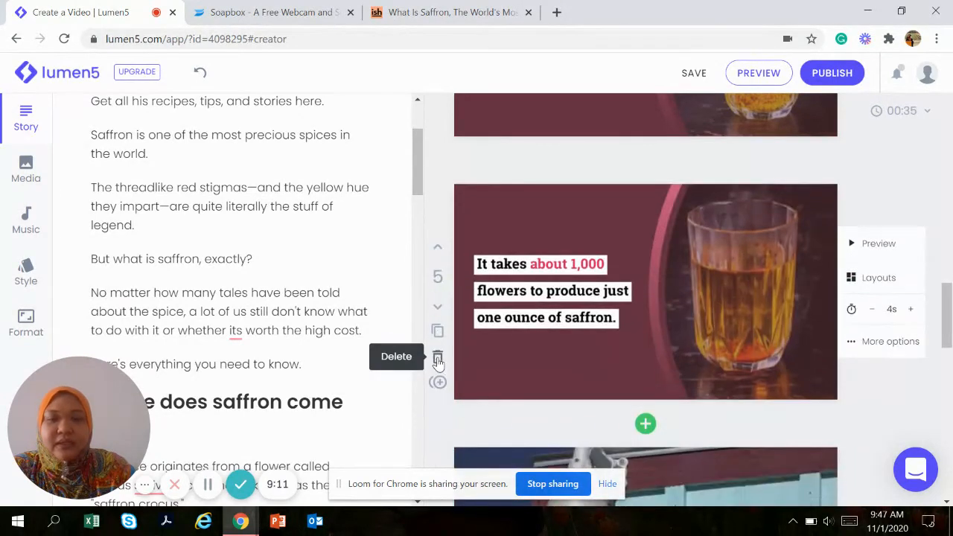
left_click(438, 360)
left_click(437, 360)
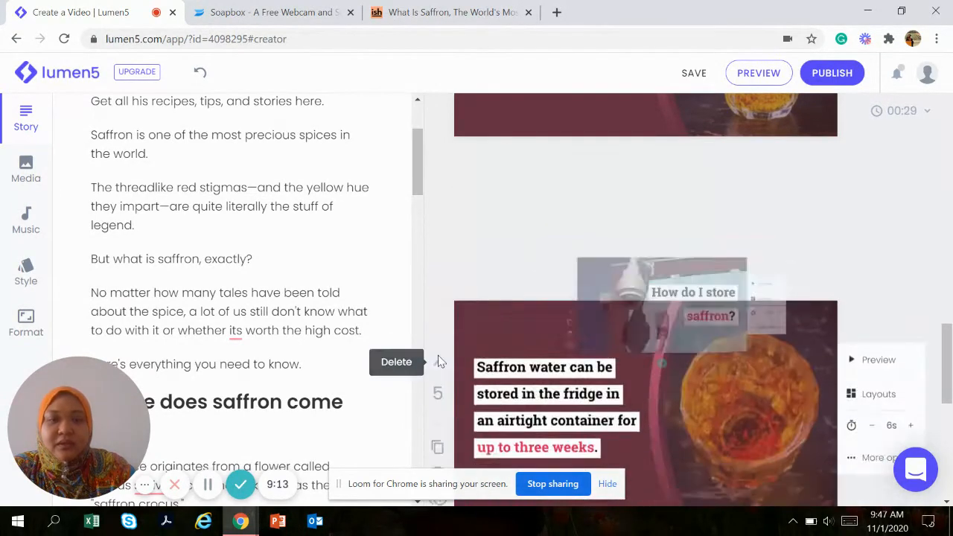
left_click(438, 362)
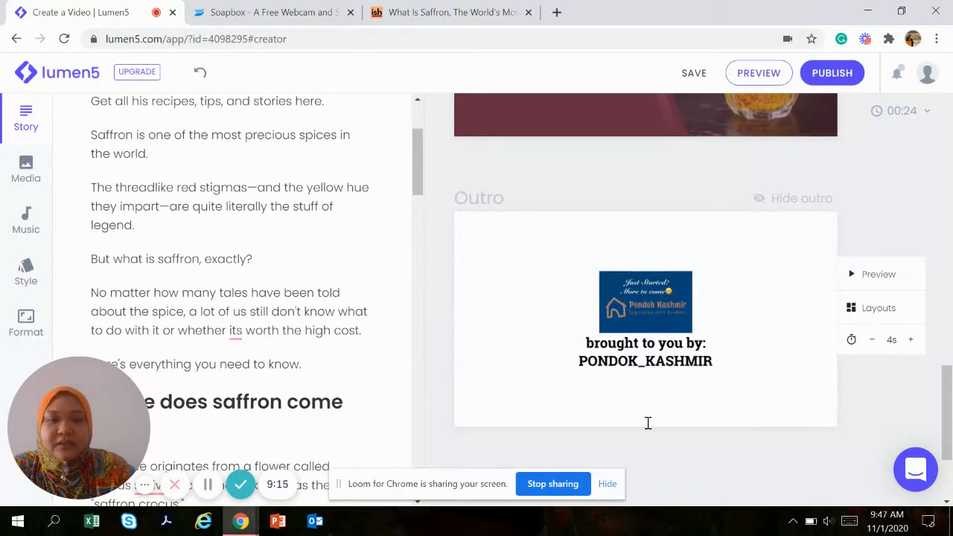
Step: Review the outro and the remaining scenes, going back to the second scene
mouse_move(670, 307)
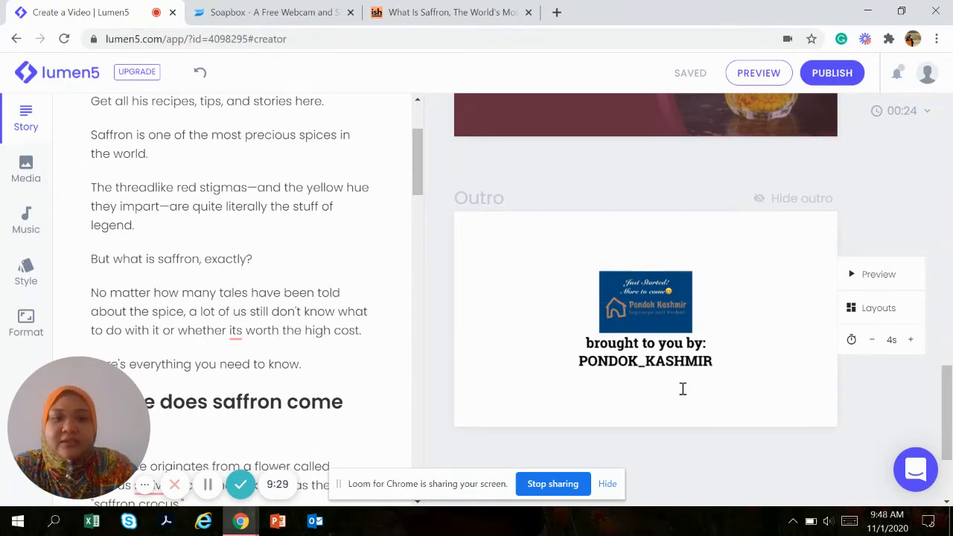
scroll(663, 337, "up", 10)
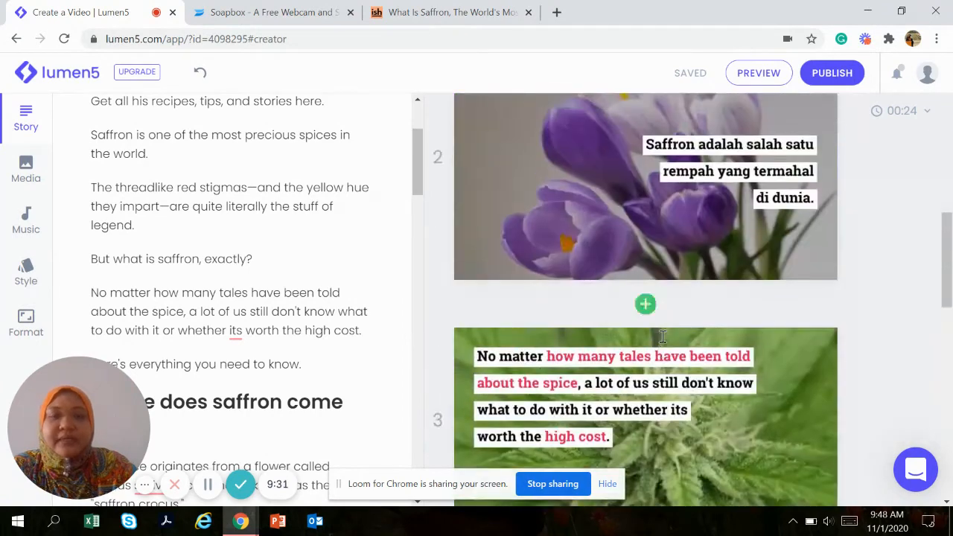
scroll(662, 337, "up", 5)
scroll(663, 336, "down", 3)
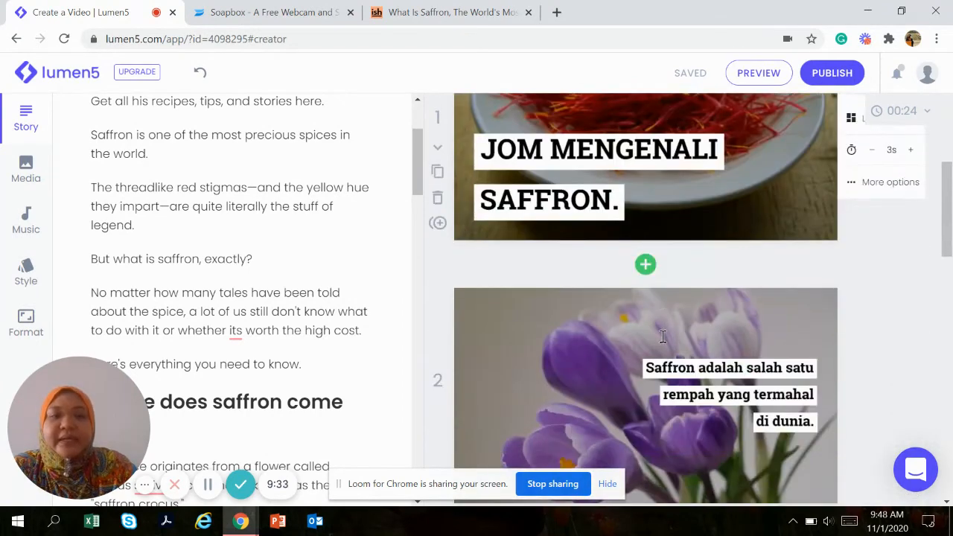
scroll(669, 327, "down", 1)
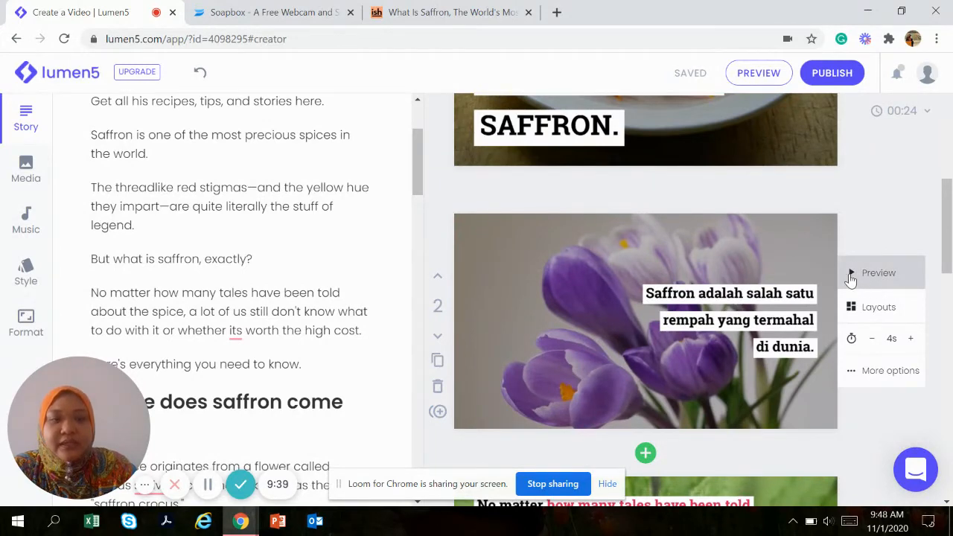
Step: Preview the second scene's animation and view the layouts available for its text
left_click(852, 274)
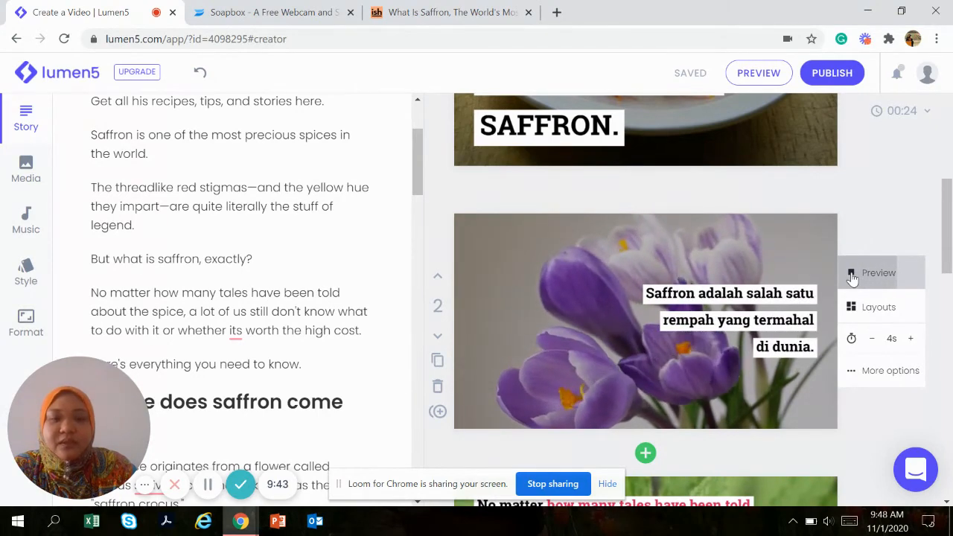
left_click(852, 279)
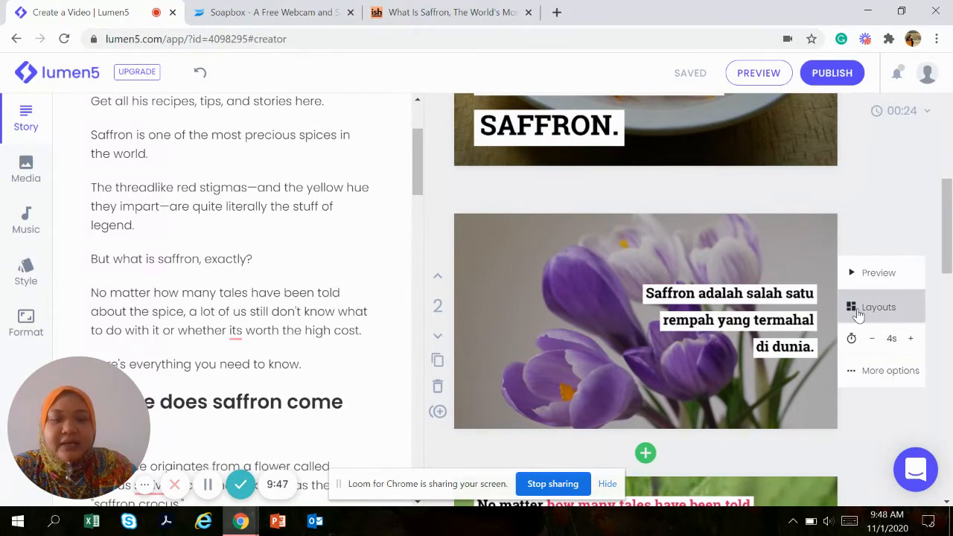
left_click(857, 312)
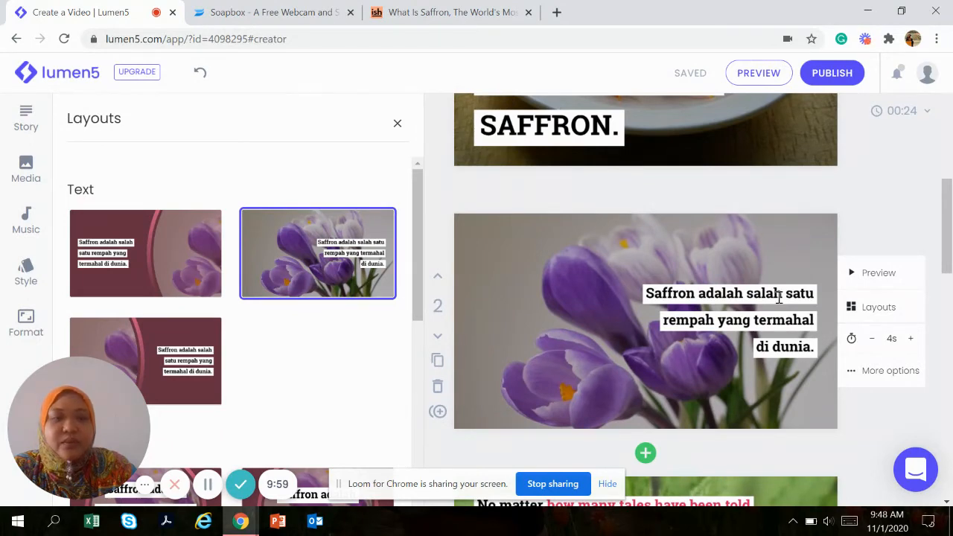
Step: Lengthen the second scene to 5 seconds and trim the start of its crocus clip so 8 seconds are used
left_click(911, 340)
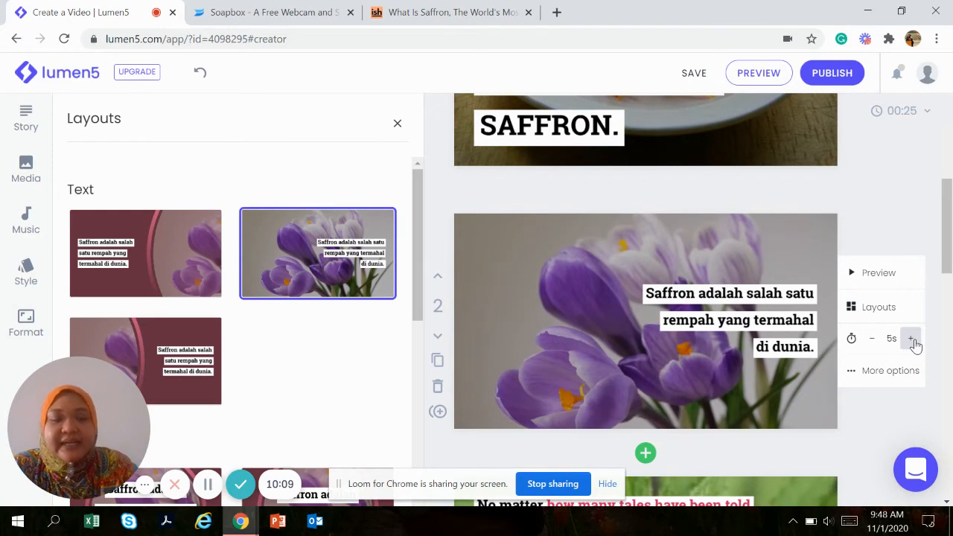
left_click(865, 376)
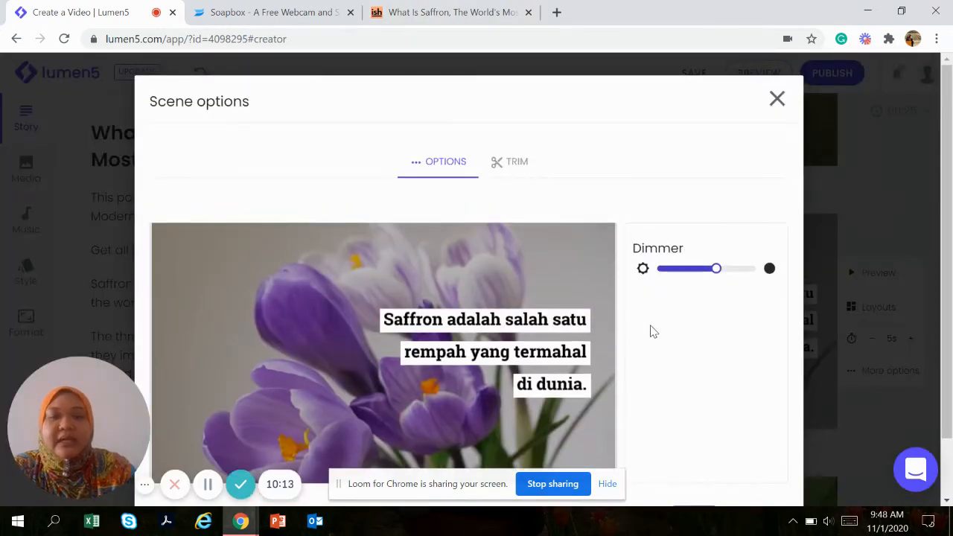
scroll(650, 332, "down", 2)
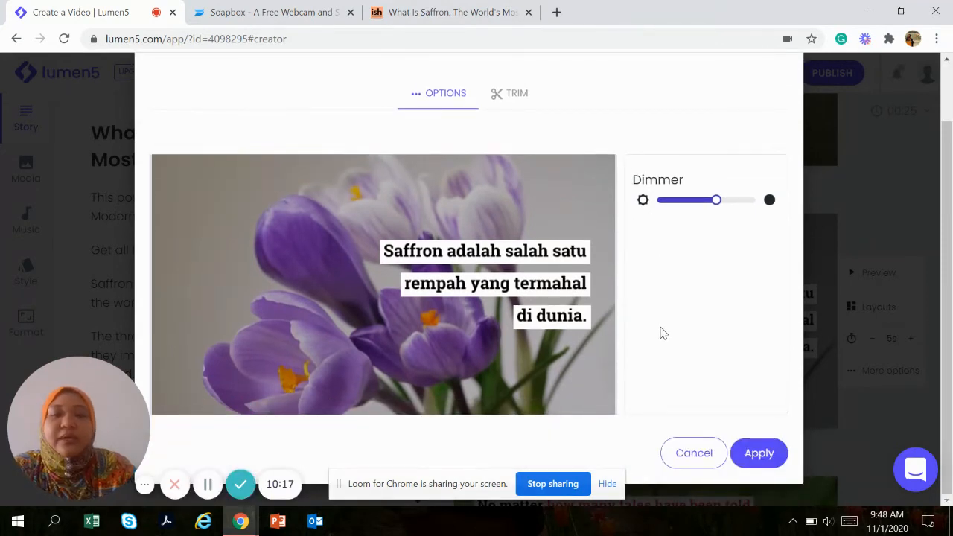
left_click(515, 98)
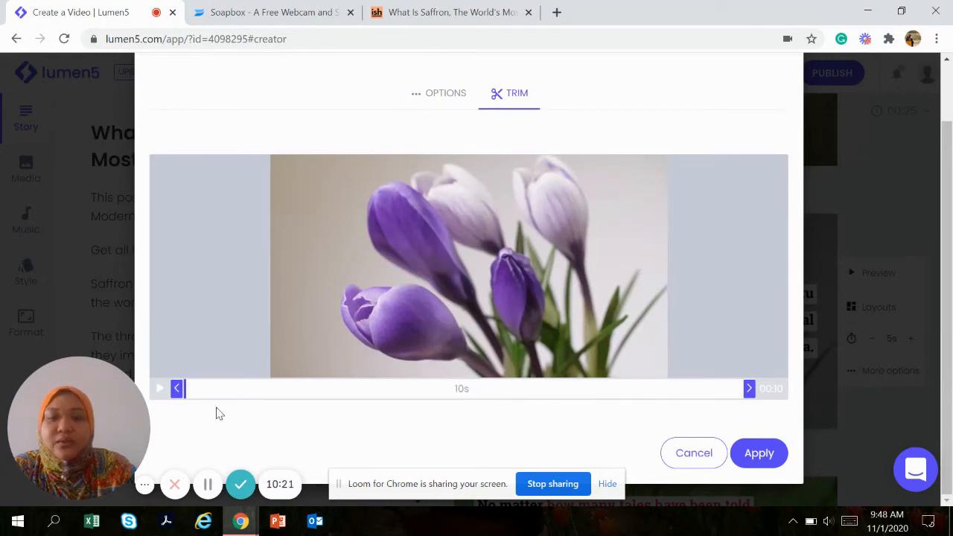
left_click(160, 388)
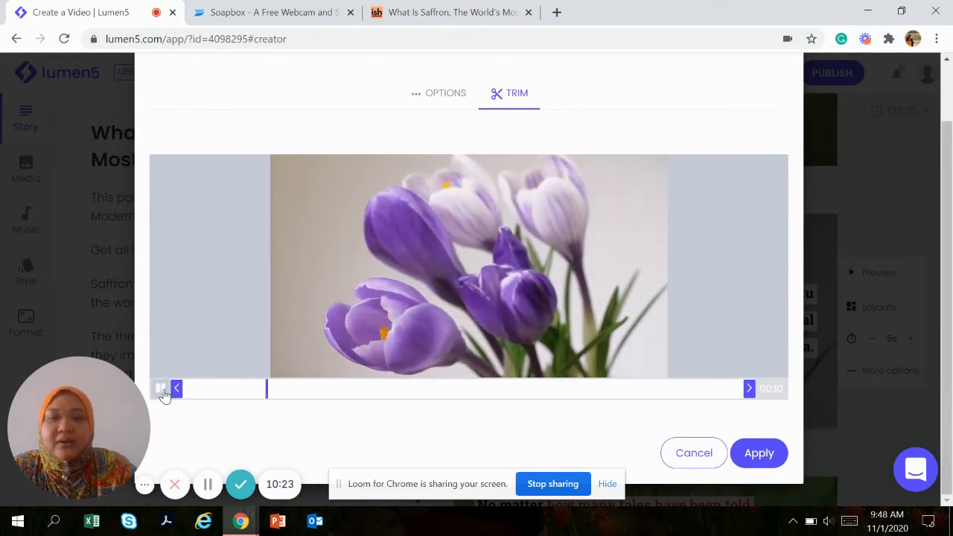
left_click(160, 390)
left_click_drag(177, 389, 273, 393)
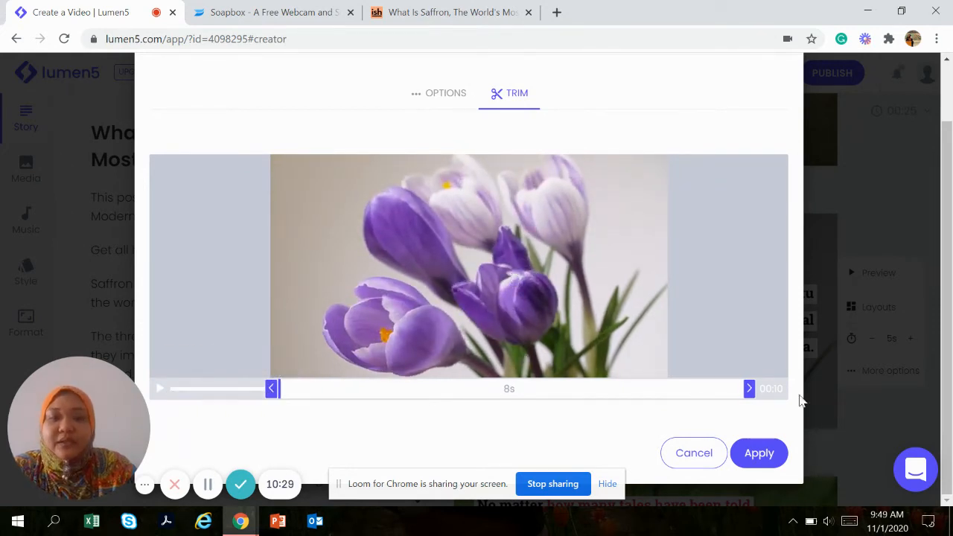
left_click(759, 451)
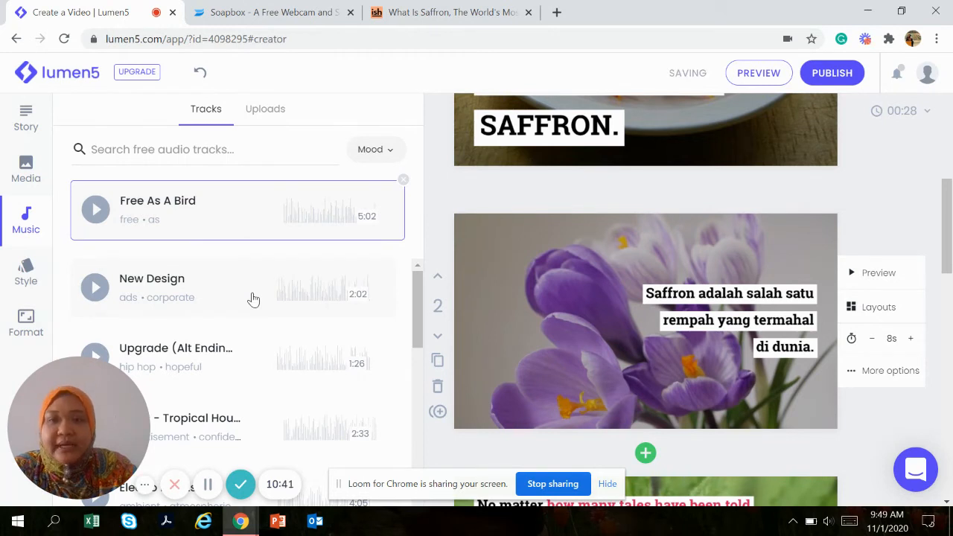
Step: Filter the music tracks by the Inspirational mood and set "Inspiration Motivate" as the video's soundtrack
left_click(387, 153)
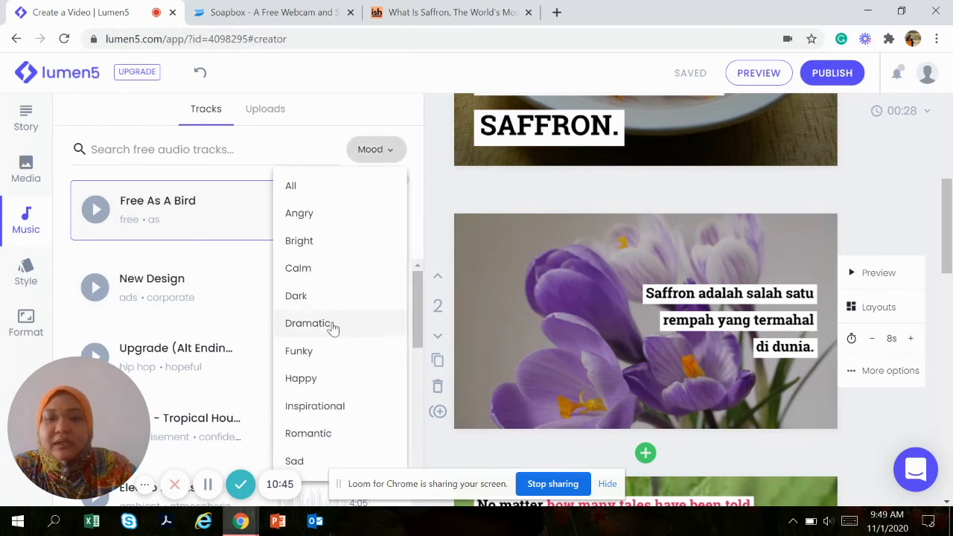
left_click(354, 418)
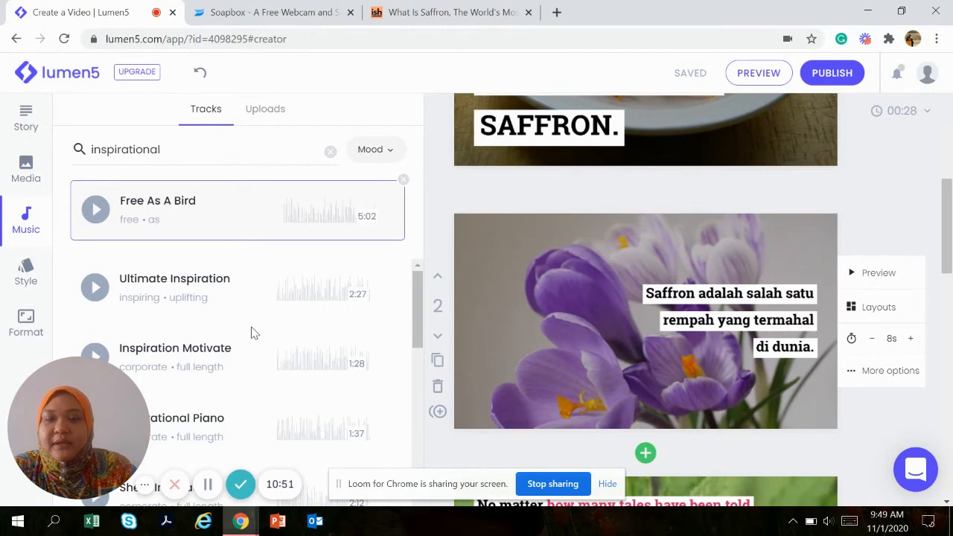
scroll(250, 332, "down", 1)
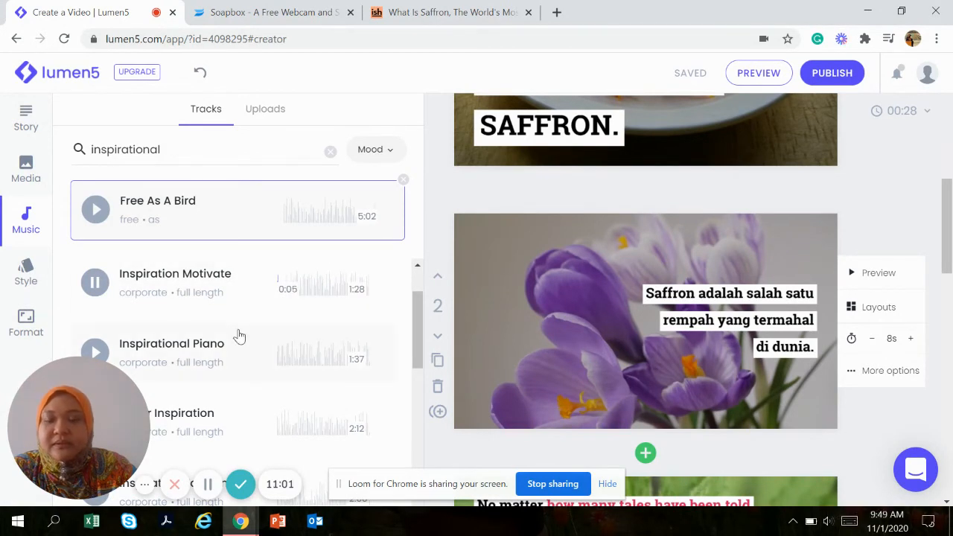
left_click(95, 280)
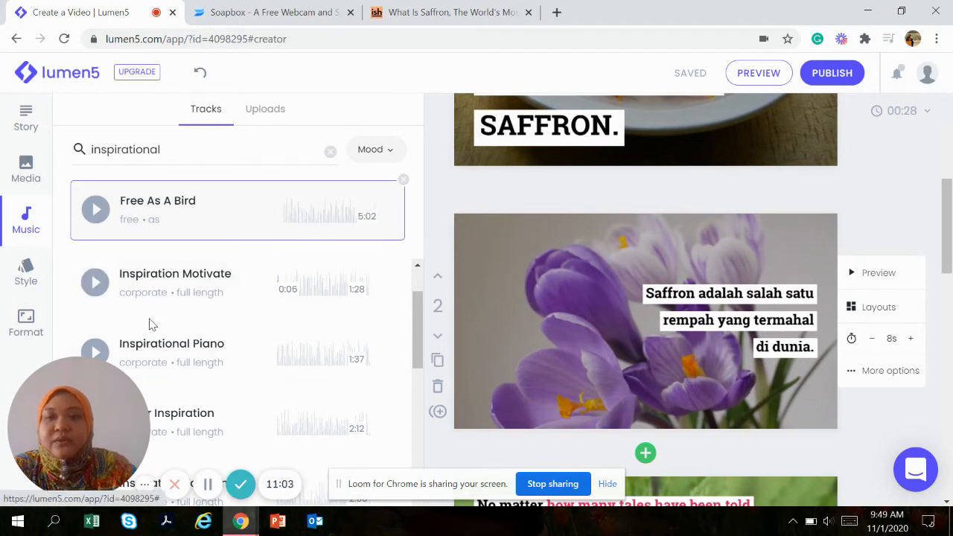
left_click(179, 281)
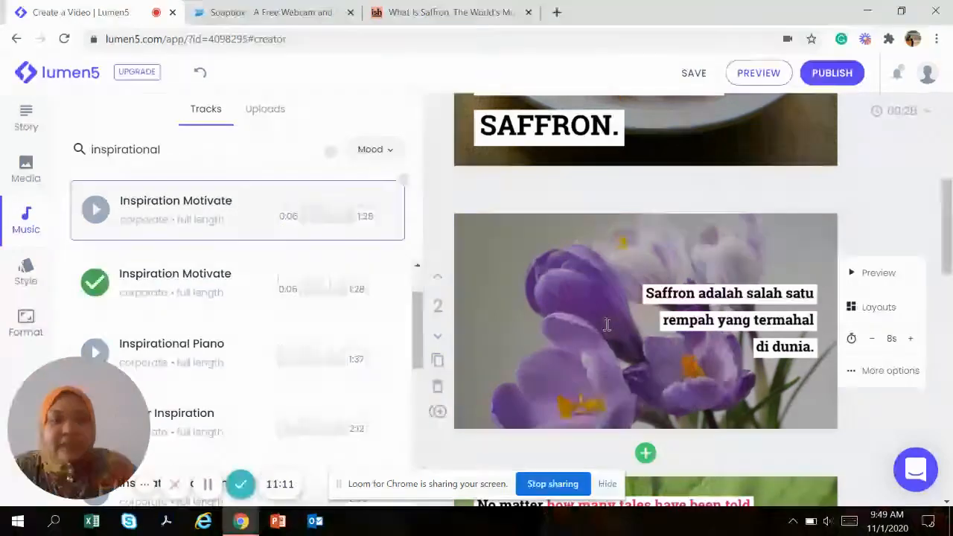
Step: Preview the whole video from the first scene with the speaker volume at 47, and close the preview
scroll(607, 324, "up", 3)
scroll(606, 324, "down", 1)
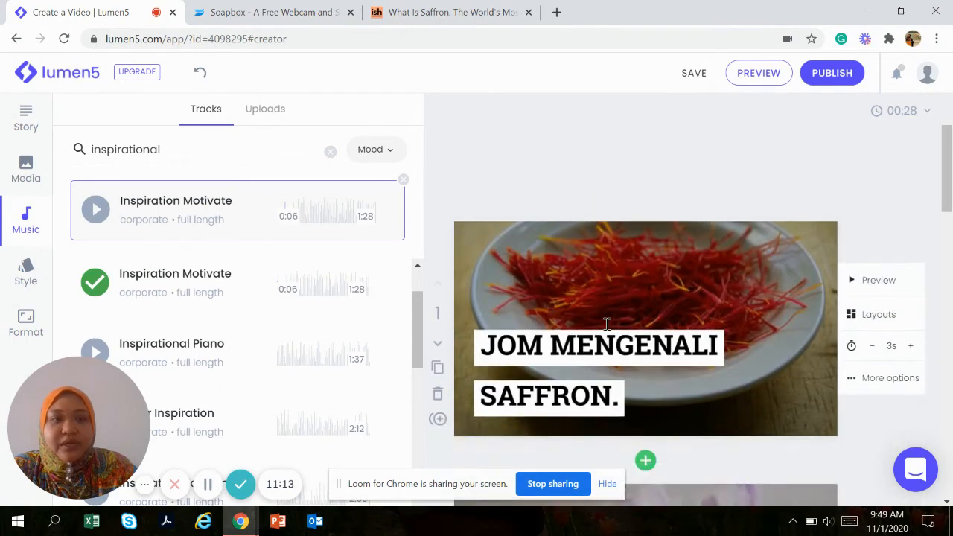
scroll(607, 325, "up", 1)
scroll(607, 325, "down", 2)
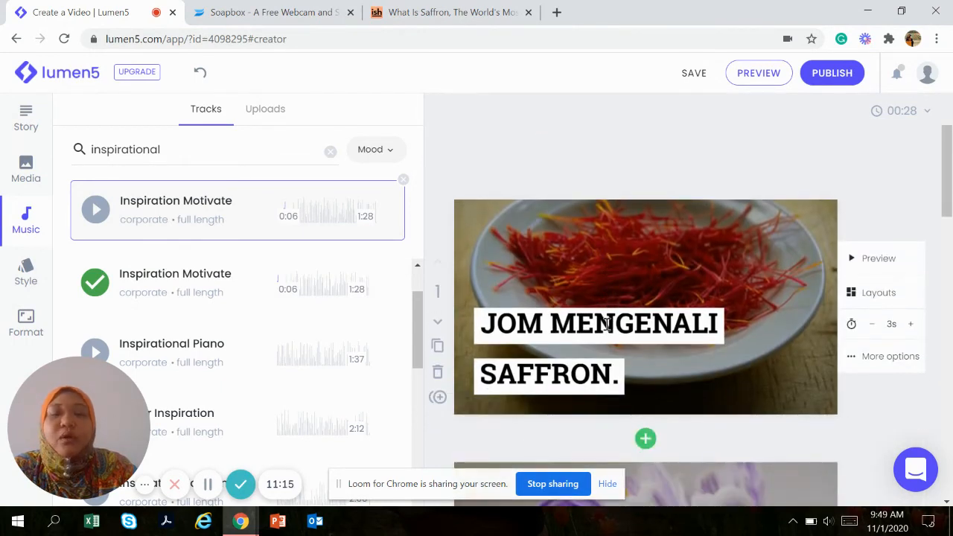
left_click(754, 82)
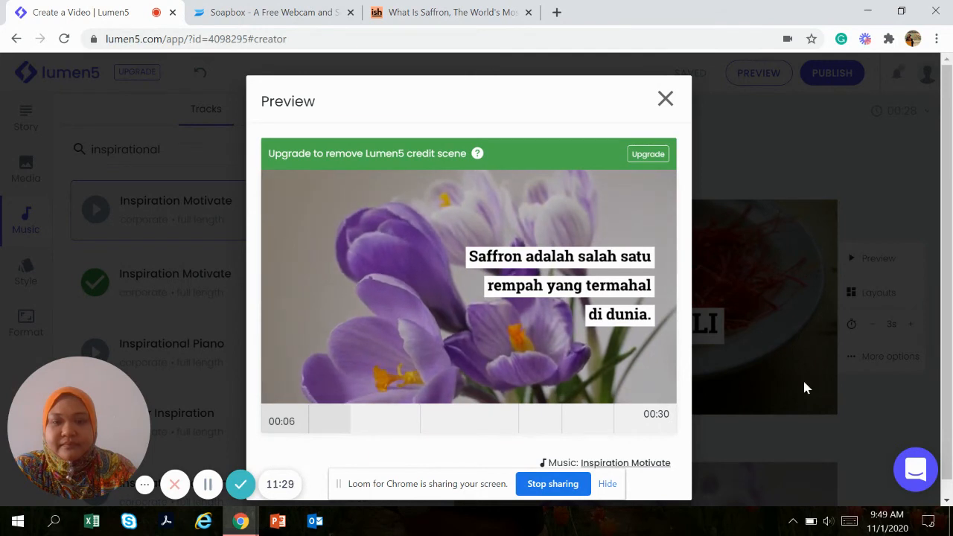
left_click(830, 522)
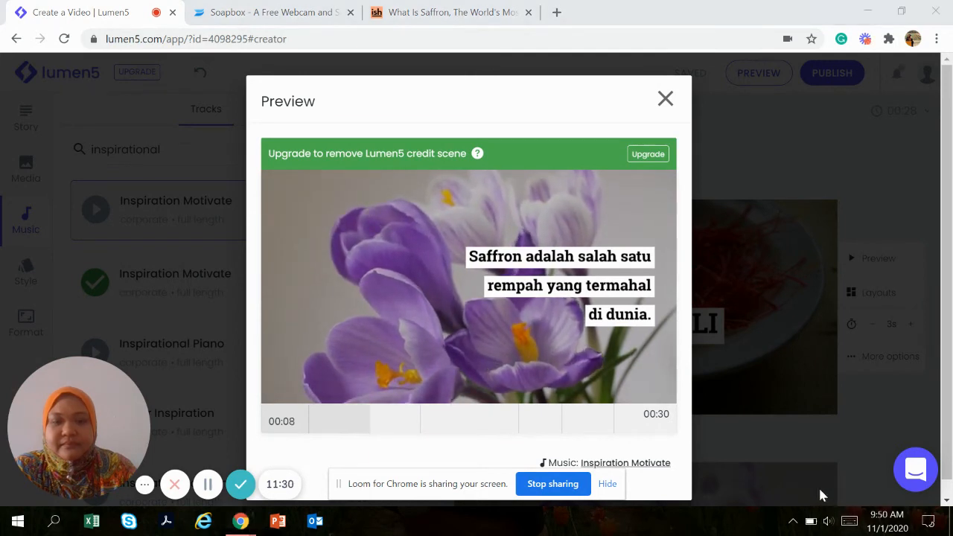
left_click(815, 486)
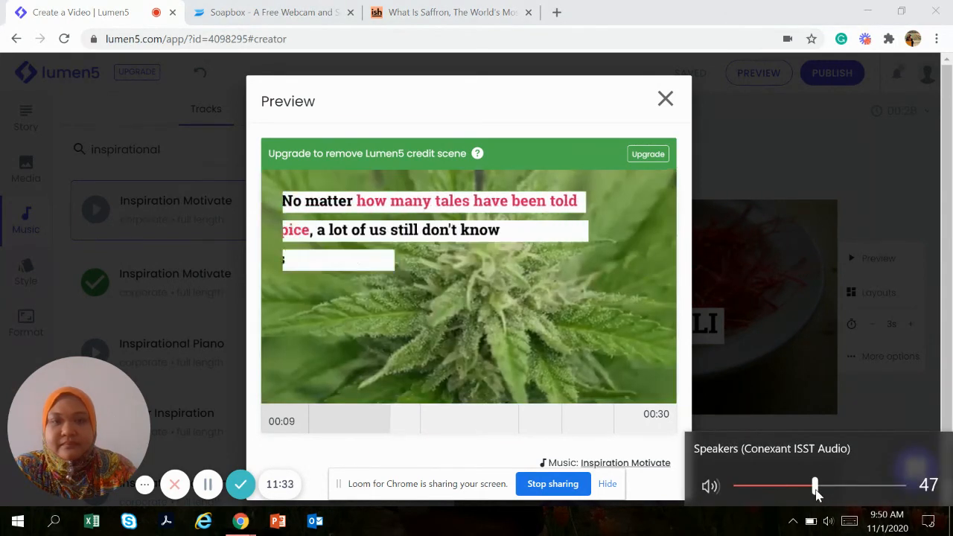
left_click(458, 98)
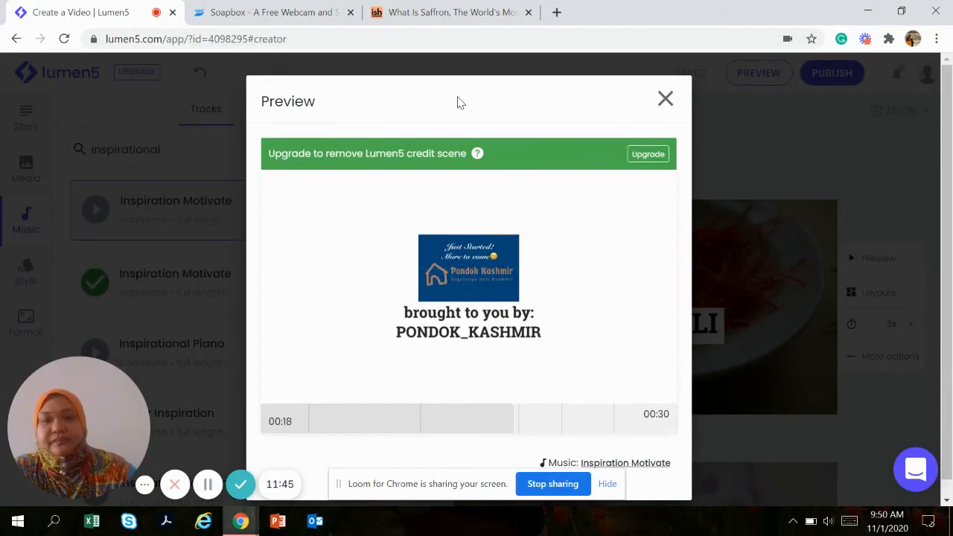
left_click(666, 107)
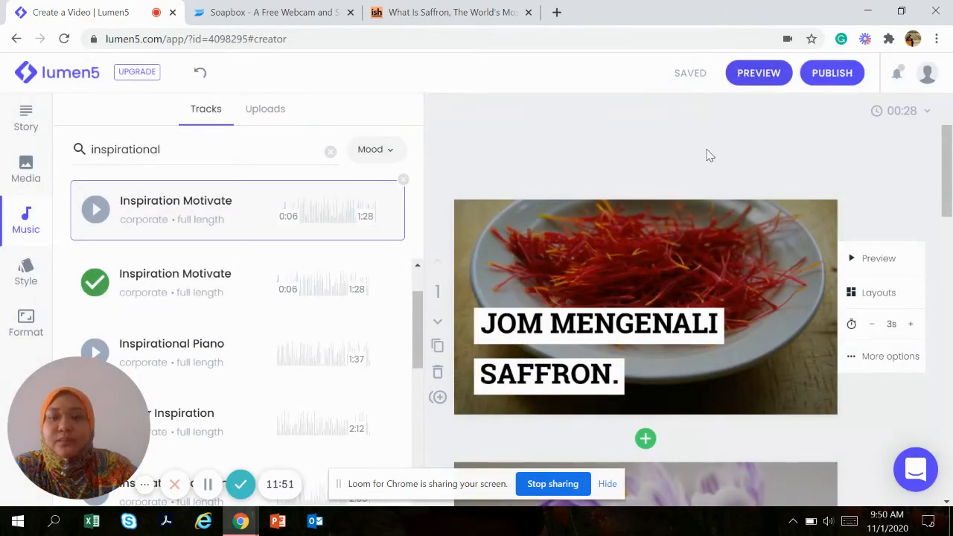
Step: Publish the saffron video and check its rendering and download status below the player
left_click(828, 75)
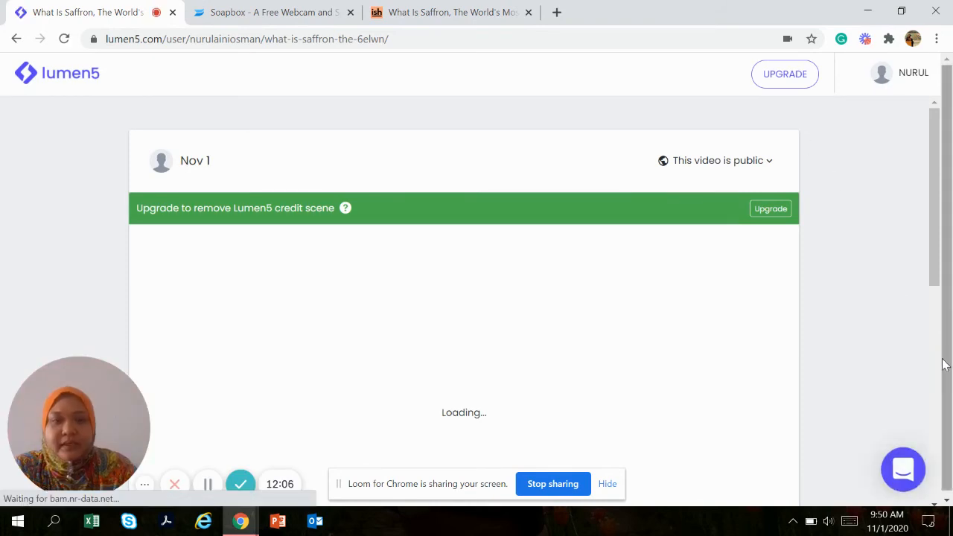
scroll(889, 343, "down", 1)
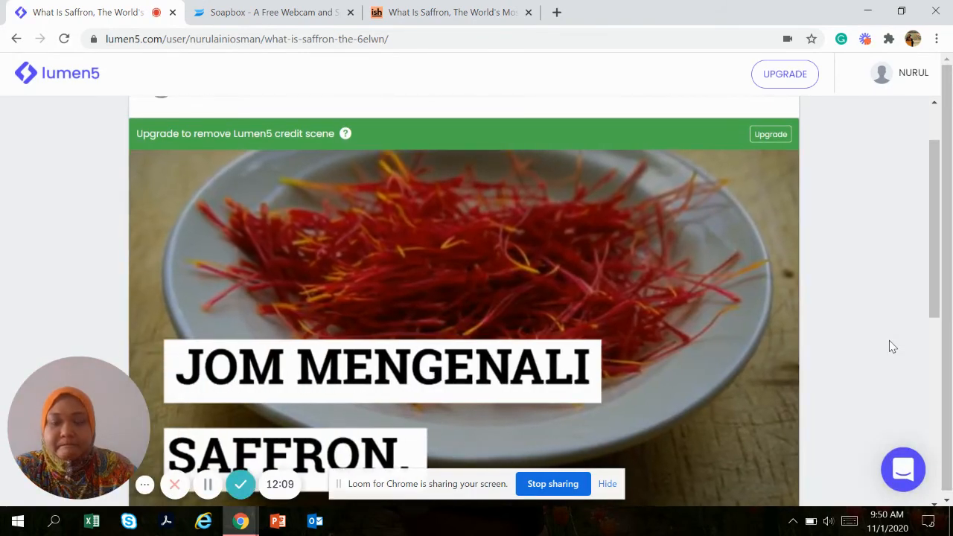
scroll(889, 341, "down", 1)
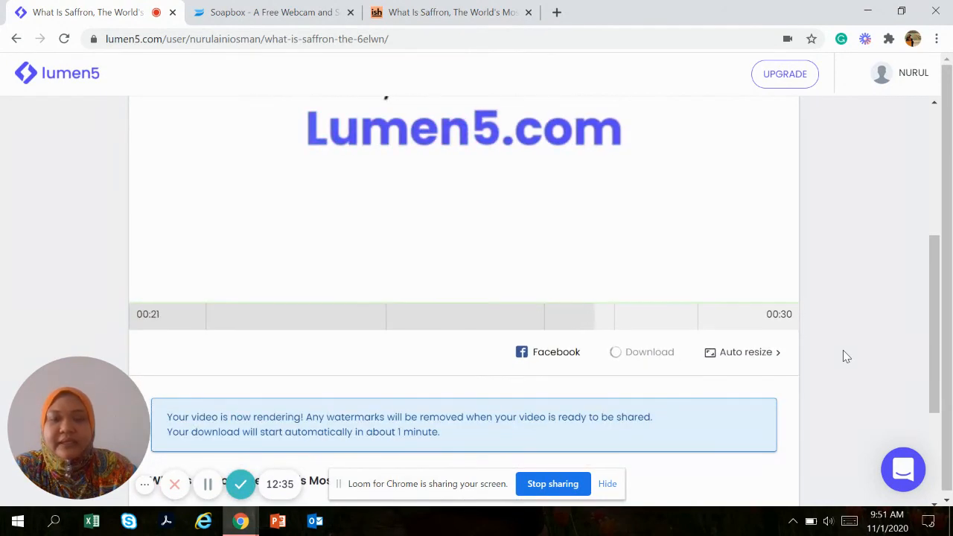
scroll(846, 357, "down", 1)
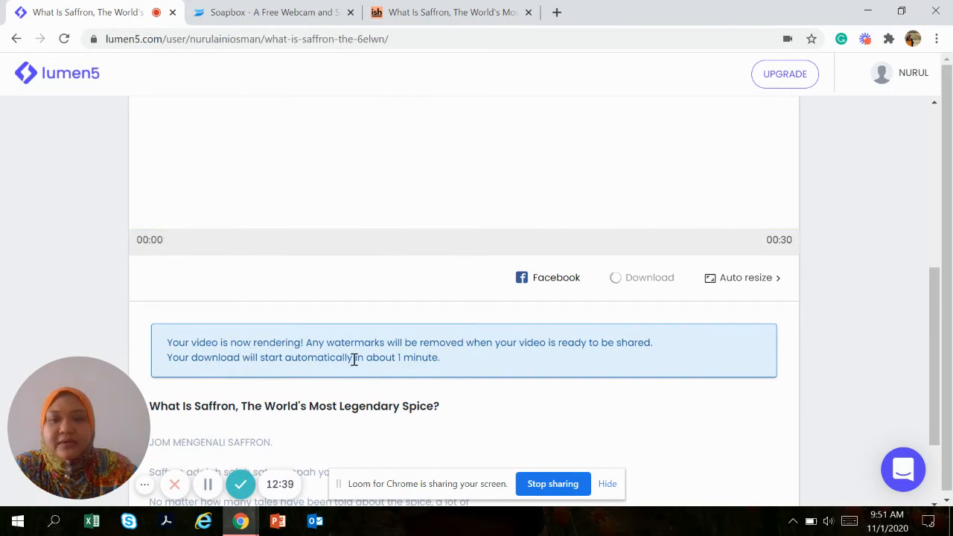
scroll(577, 385, "up", 1)
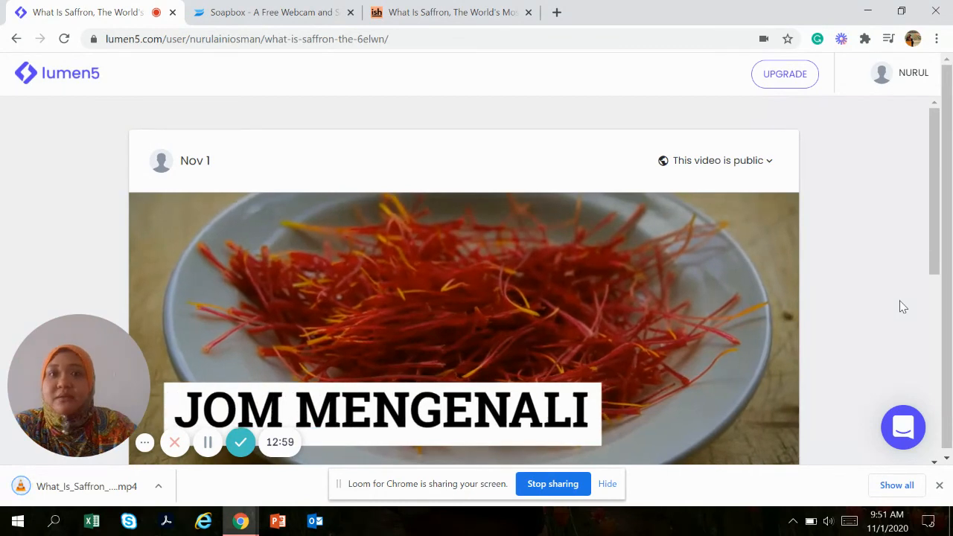
Step: Lower the speaker volume to 4 during playback and bring up the published video's sharing and download options
scroll(899, 305, "down", 1)
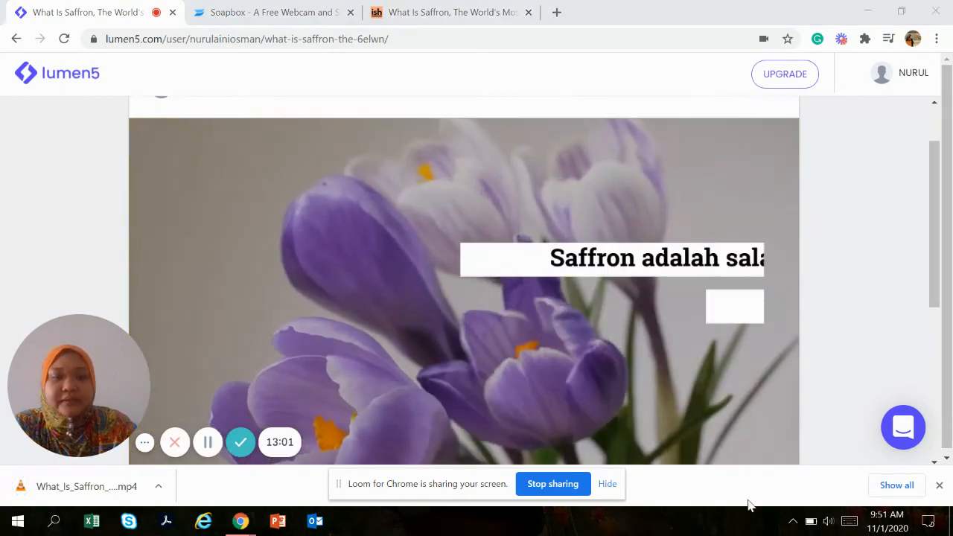
left_click(827, 521)
left_click(742, 485)
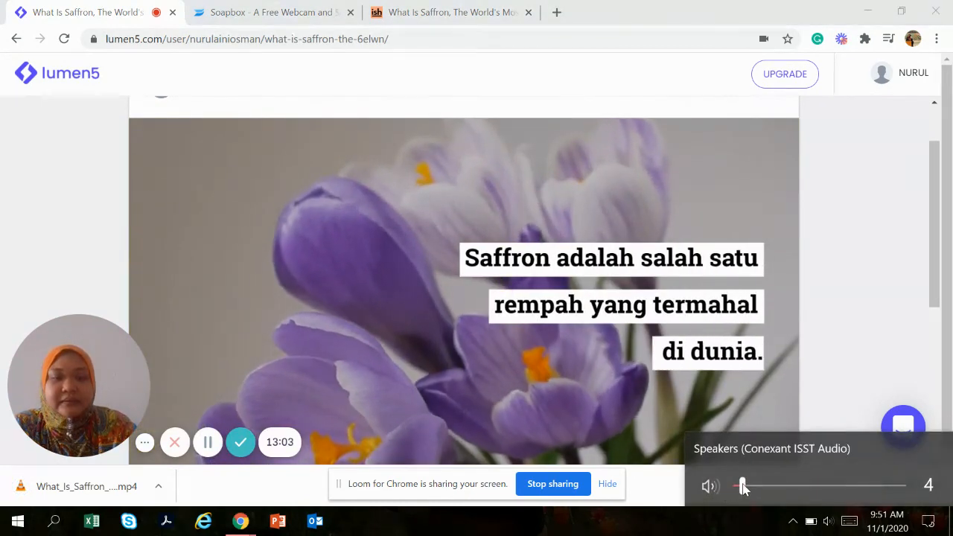
left_click(888, 298)
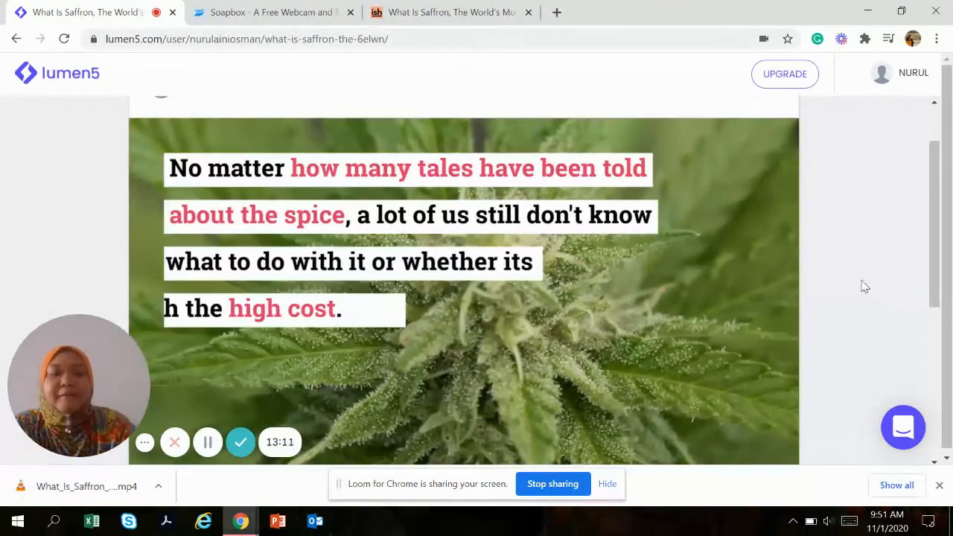
scroll(892, 288, "down", 2)
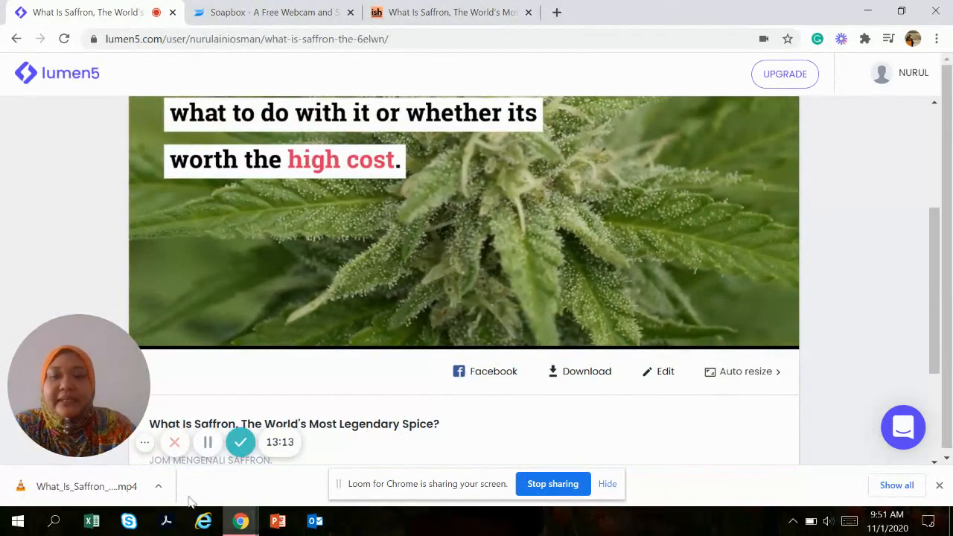